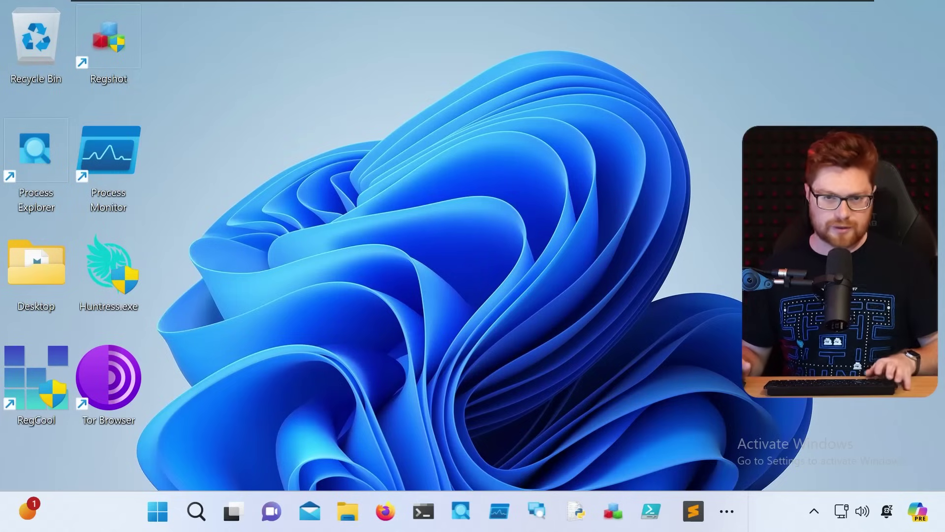
Step: Launch Quick Assist from a Start search and move its window to mid-screen
key("super")
type("qui")
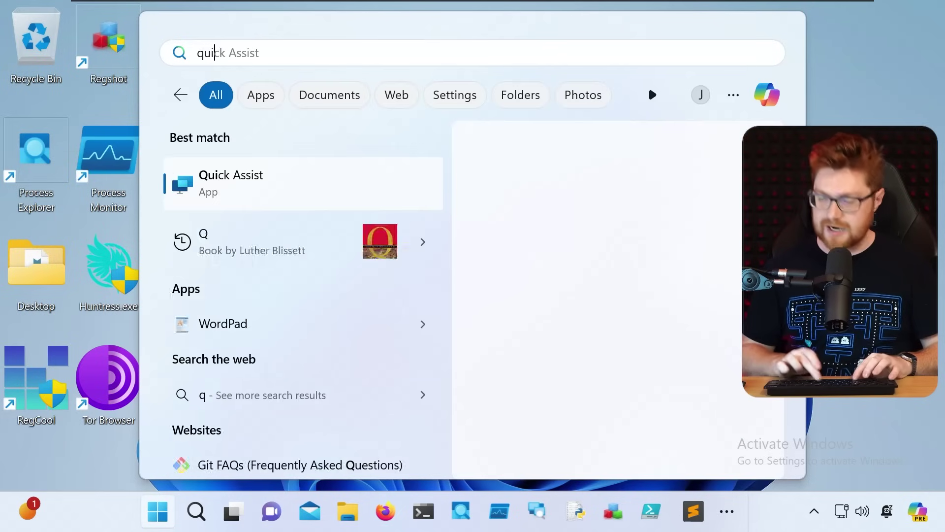
type("ck")
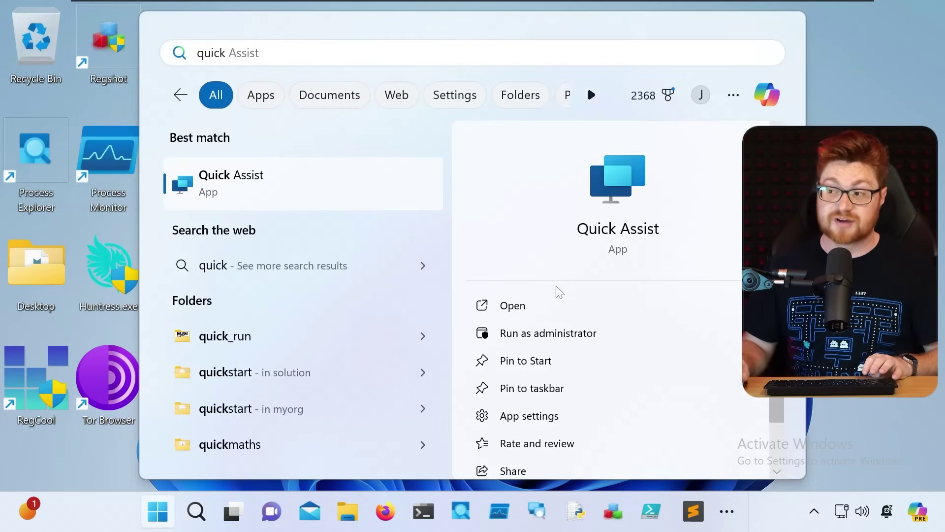
left_click(217, 187)
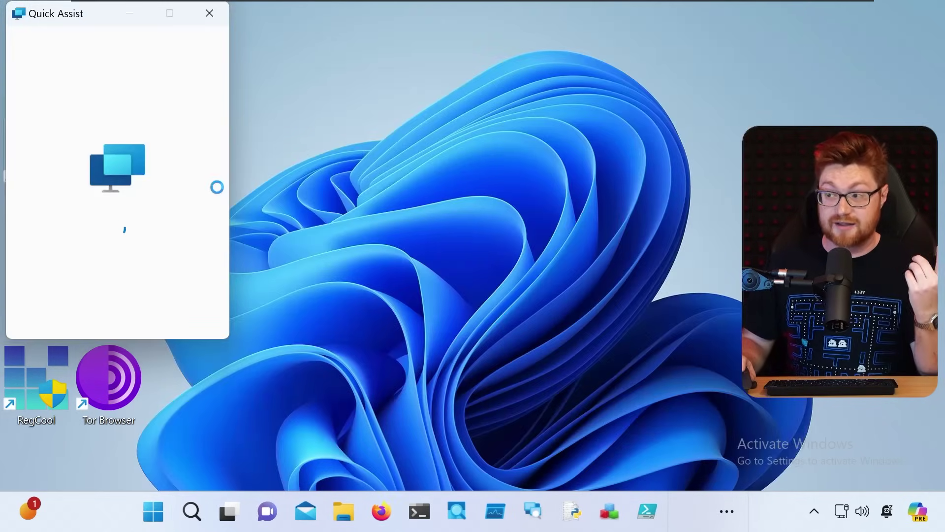
left_click_drag(78, 22, 303, 62)
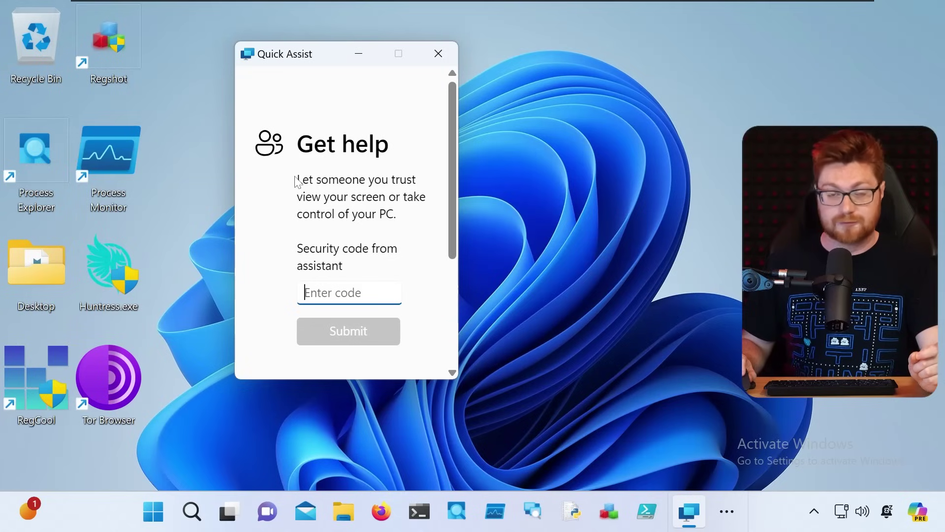
Step: Highlight the Get help text's opening line, the view-or-control-your-PC part and the security code prompt
left_click_drag(309, 179, 381, 179)
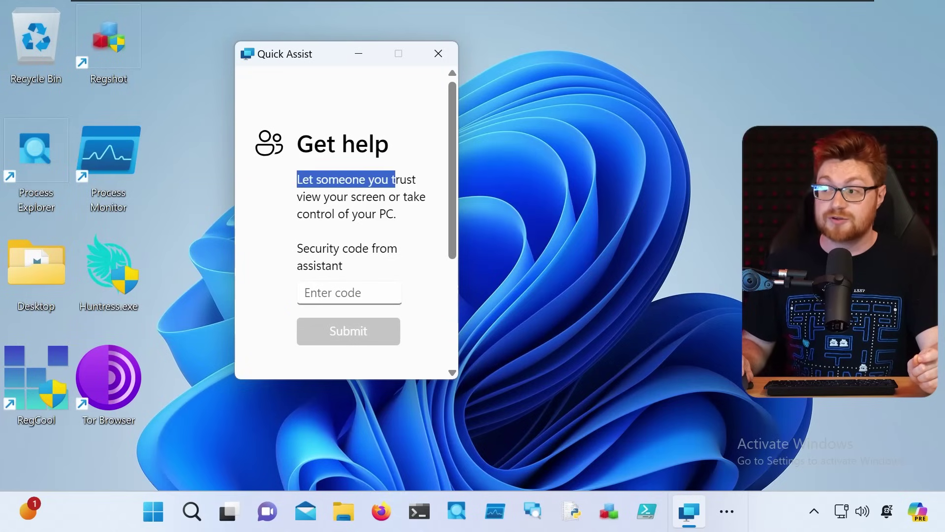
left_click(421, 187)
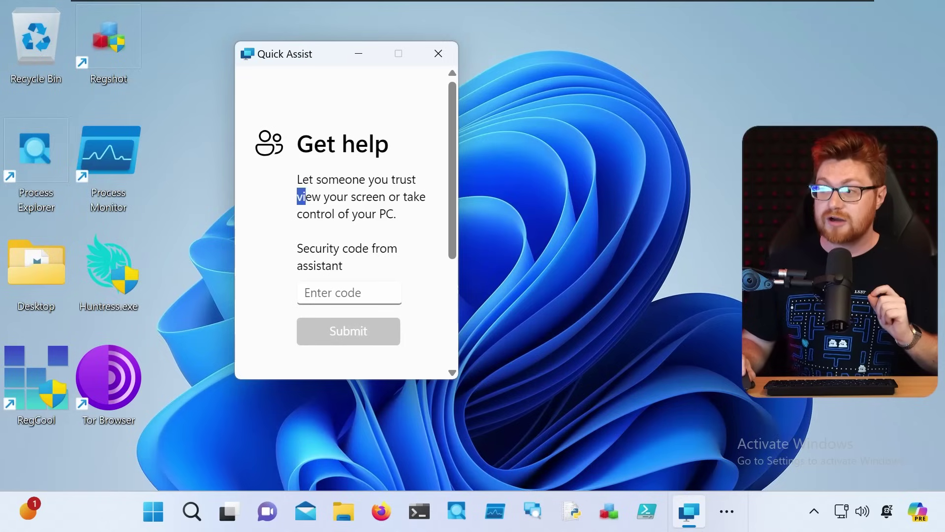
left_click_drag(311, 196, 432, 219)
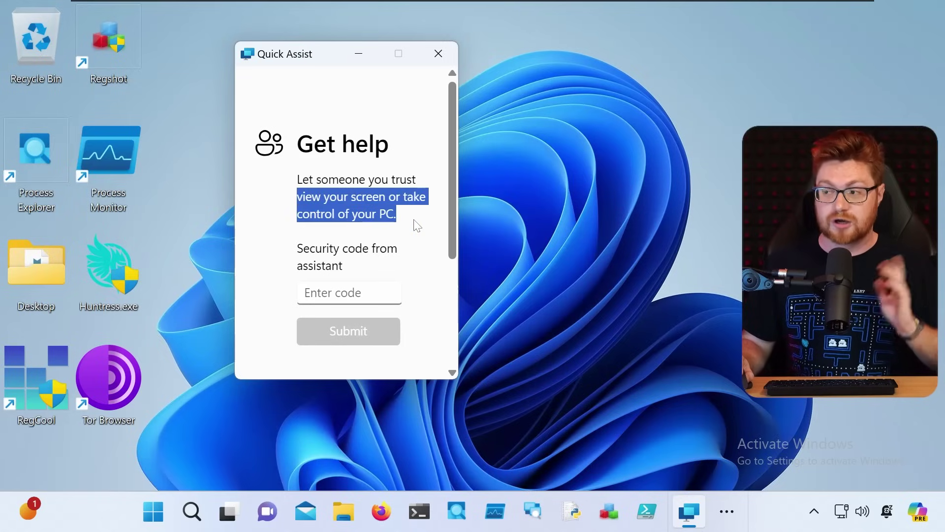
left_click(417, 225)
left_click_drag(318, 257, 361, 268)
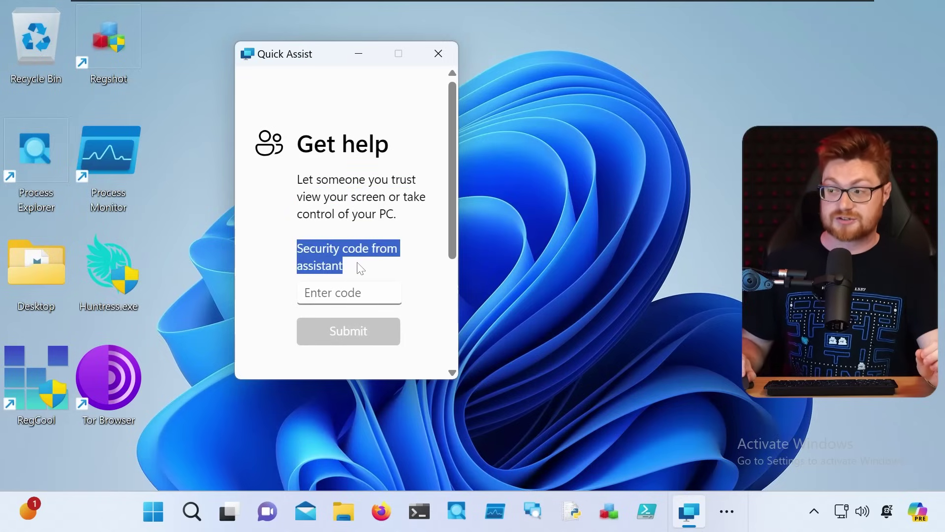
left_click(361, 269)
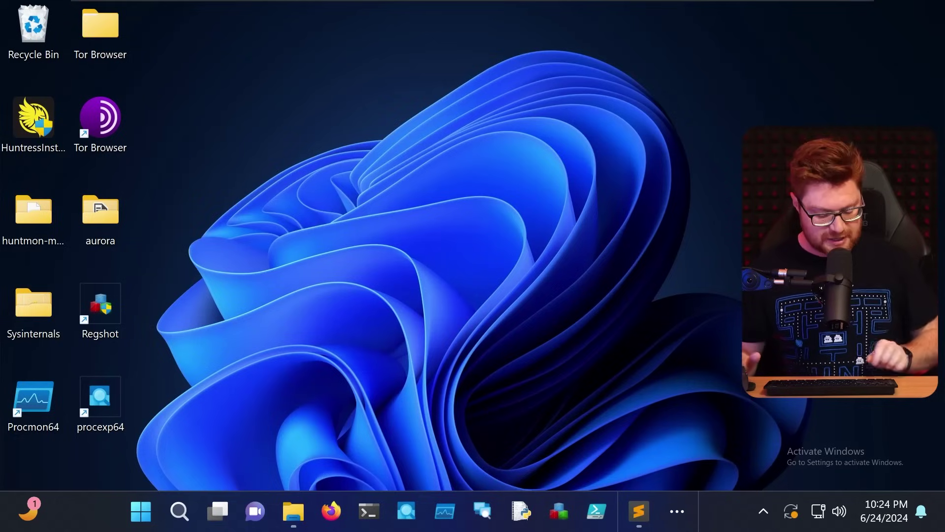
Step: Launch Quick Assist on the second PC with Ctrl+Win+Q and centre its window
left_click(101, 310)
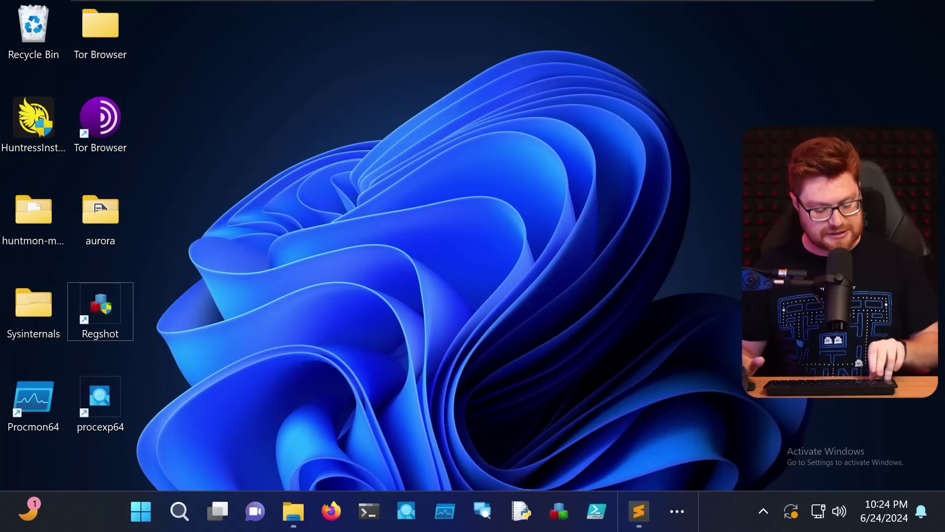
key("ctrl+super+q")
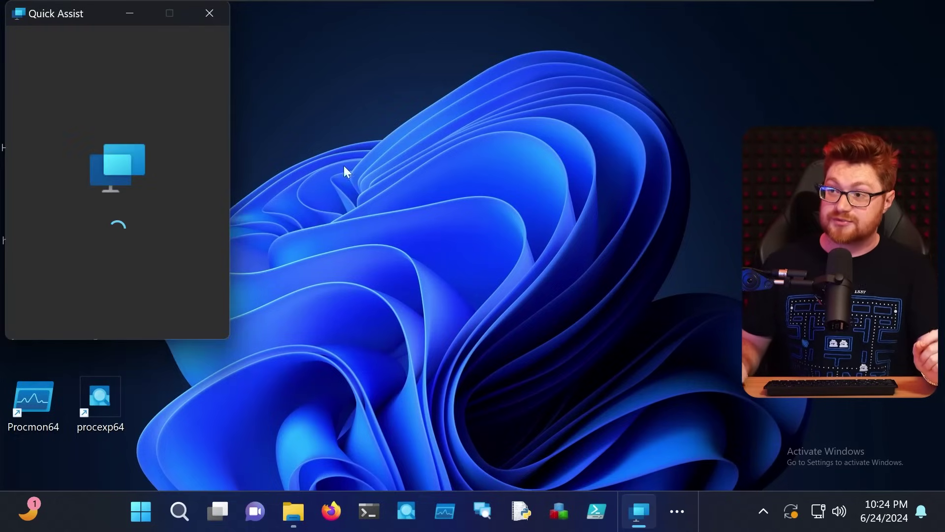
left_click_drag(69, 28, 343, 57)
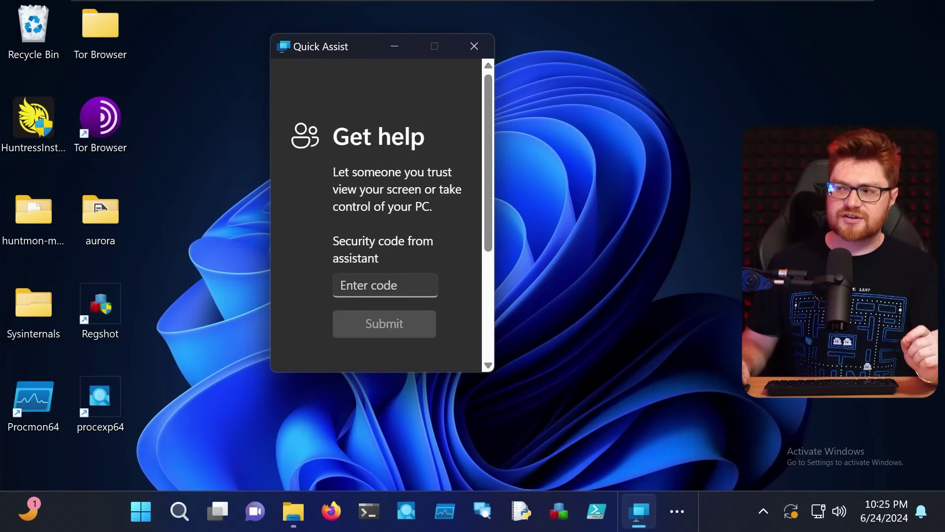
Step: Scroll to the Help someone heading and start helping to generate a security code
left_click_drag(391, 132, 447, 146)
scroll(453, 207, "down", 4)
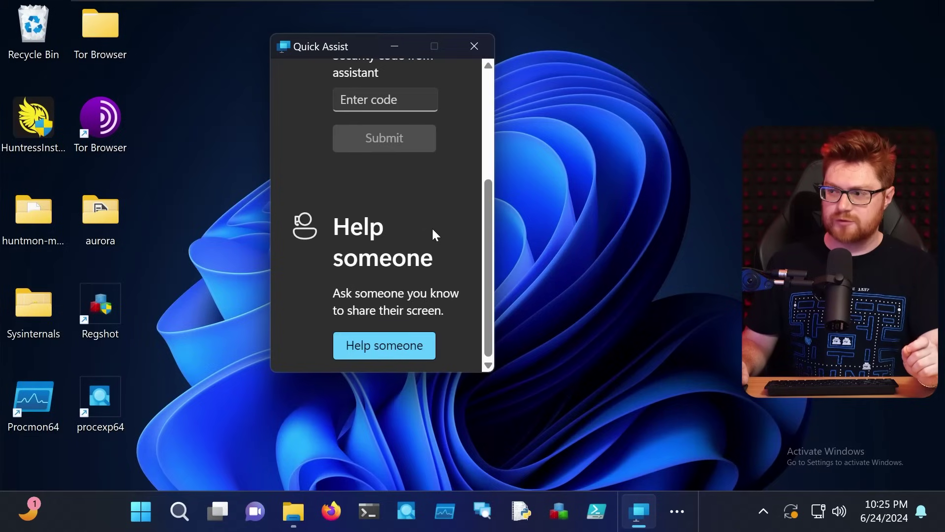
left_click_drag(335, 217, 440, 259)
left_click(444, 253)
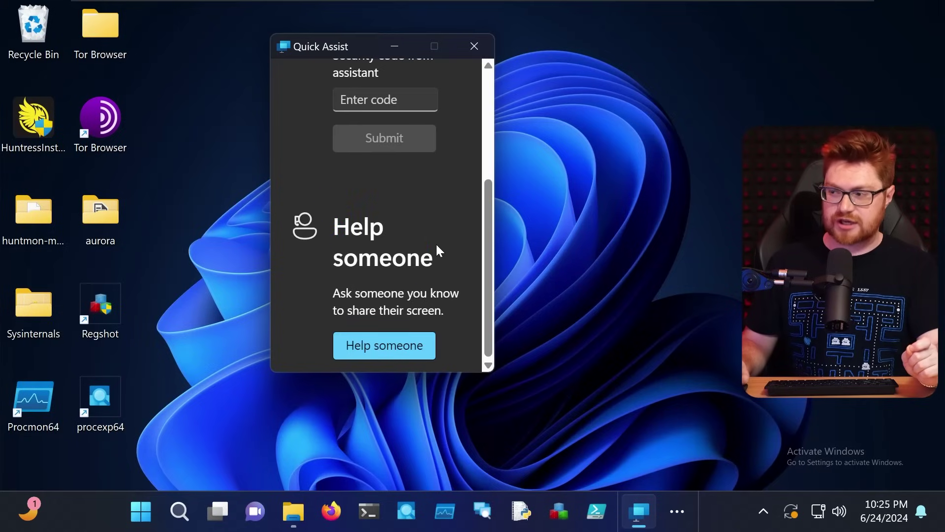
left_click(408, 339)
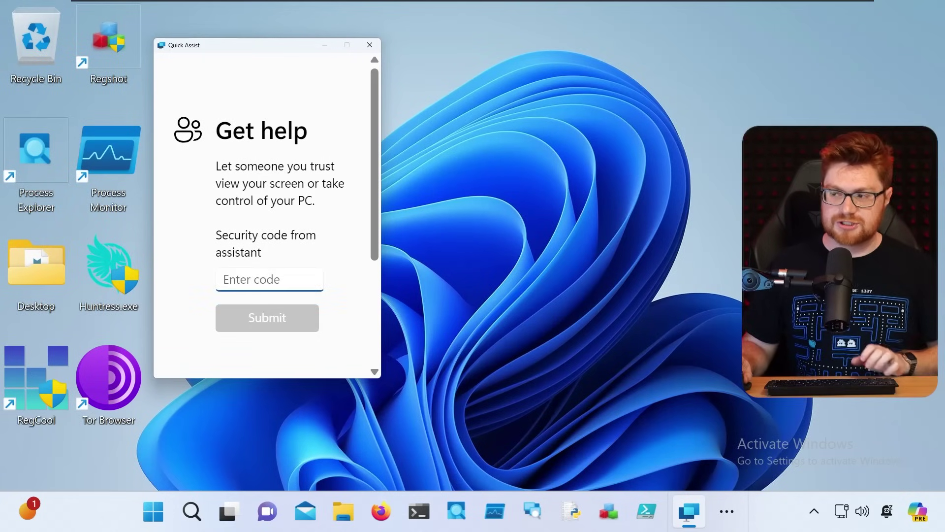
Step: Submit the helper's six-character security code, then allow the helper to view this screen
type("L9RUF6")
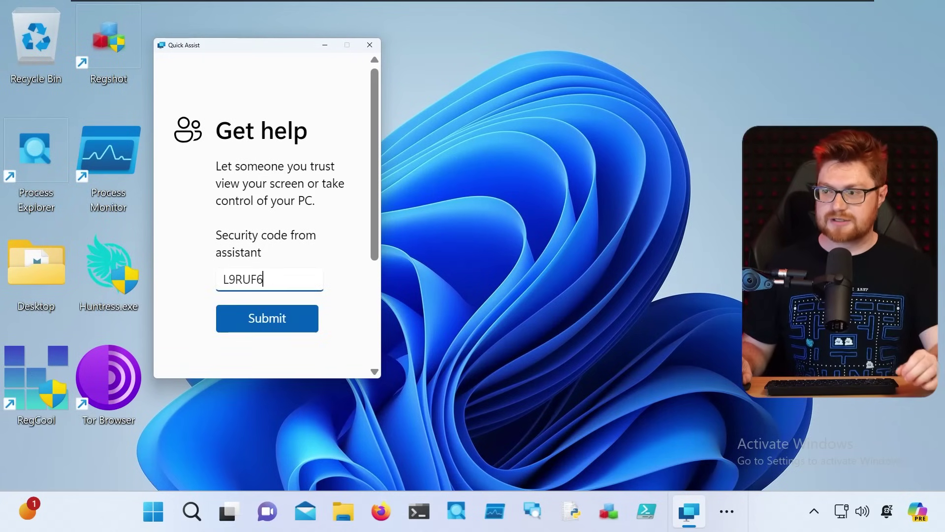
left_click(282, 324)
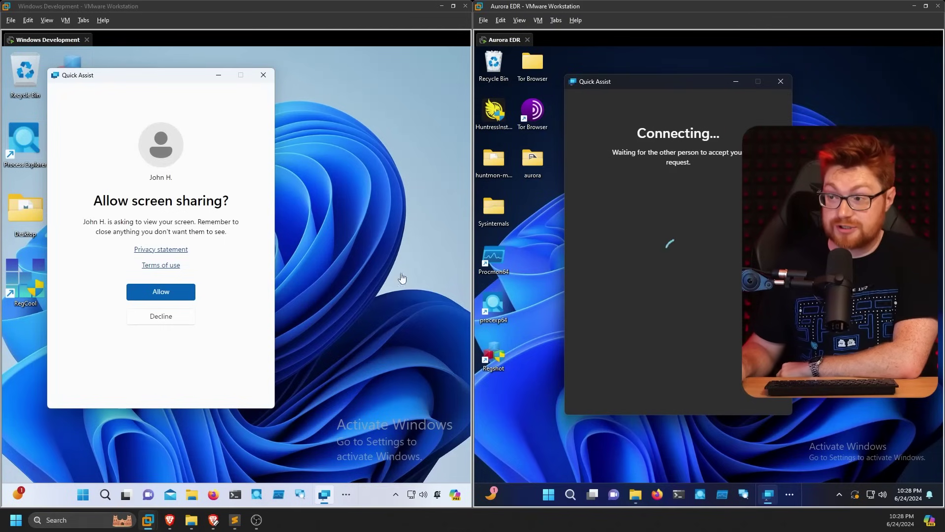
left_click_drag(88, 221, 243, 220)
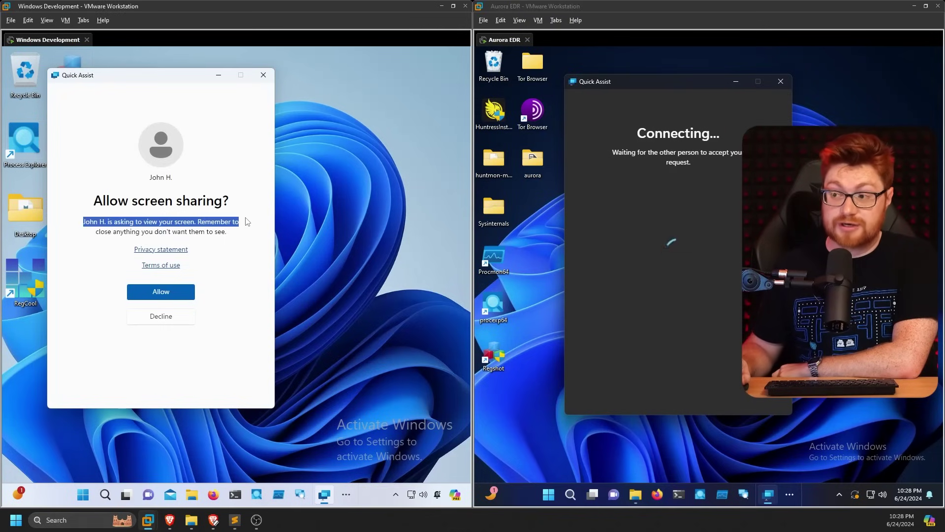
left_click(239, 239)
left_click(177, 294)
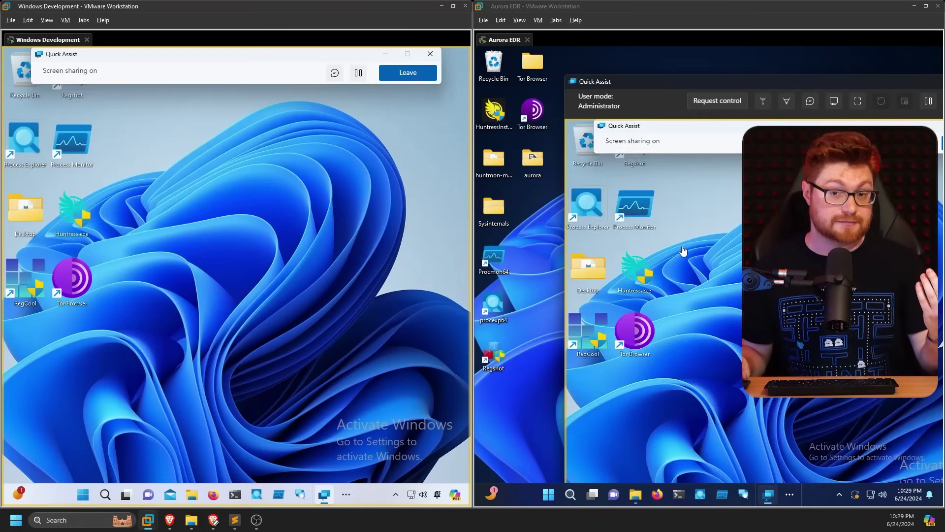
Step: Request control from the helper's viewer and grant it on the shared PC
left_click_drag(715, 81, 584, 78)
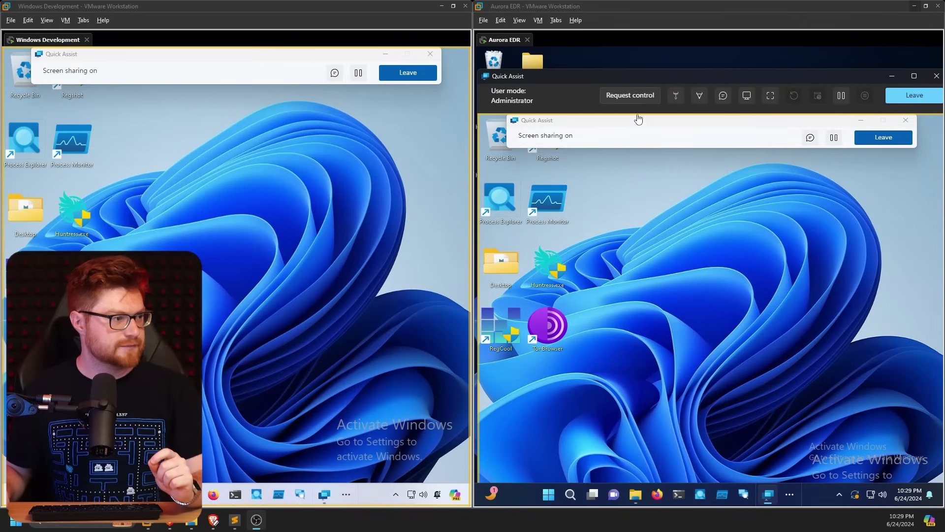
left_click(627, 97)
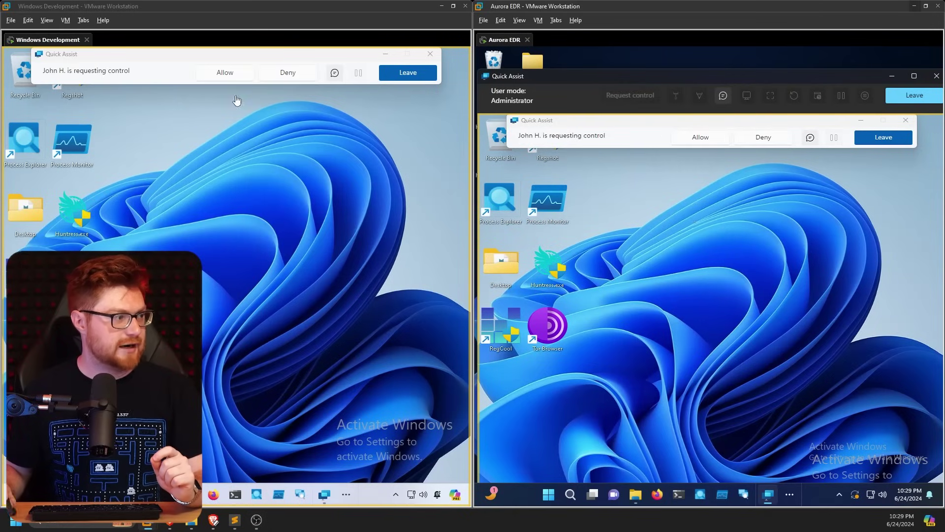
left_click(225, 73)
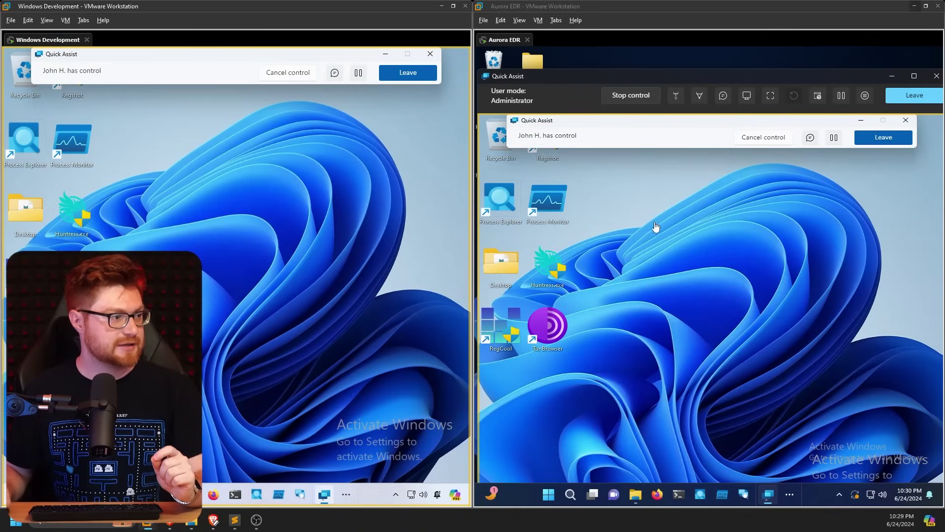
Step: Shrink and reposition the viewer window, then launch Edge from the remote PC's Start menu
left_click_drag(480, 68, 606, 224)
left_click_drag(704, 230, 659, 113)
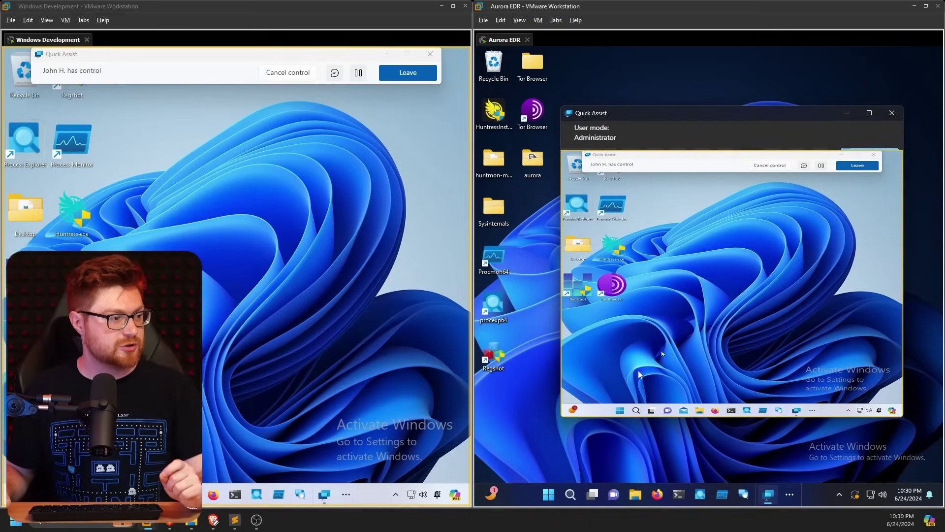
left_click(621, 412)
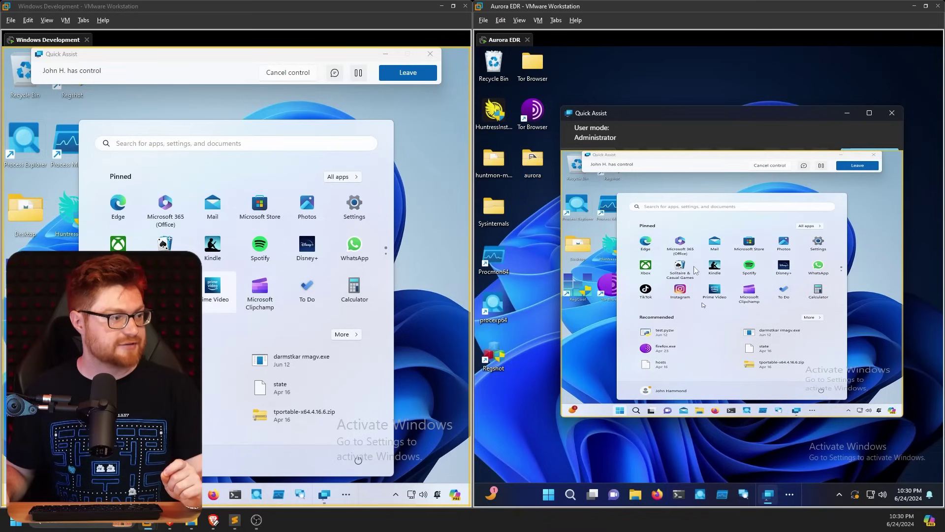
left_click(118, 203)
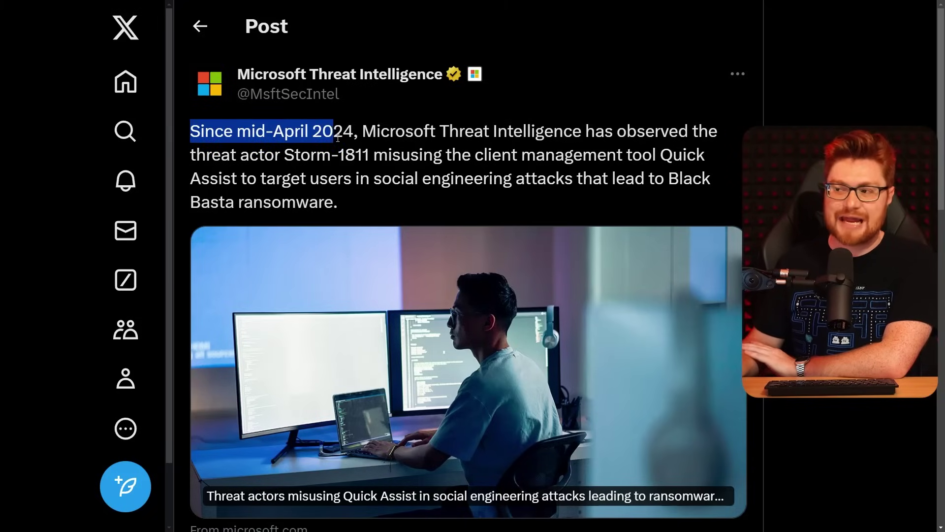
Step: Highlight the post's wording about misusing Quick Assist and the phrase 'Black Basta ransomware'
left_click(362, 132)
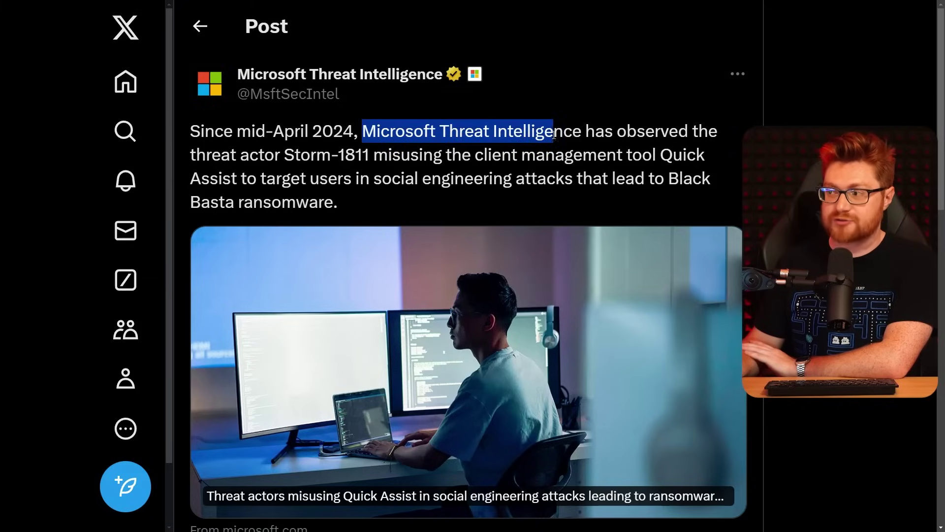
left_click(333, 170)
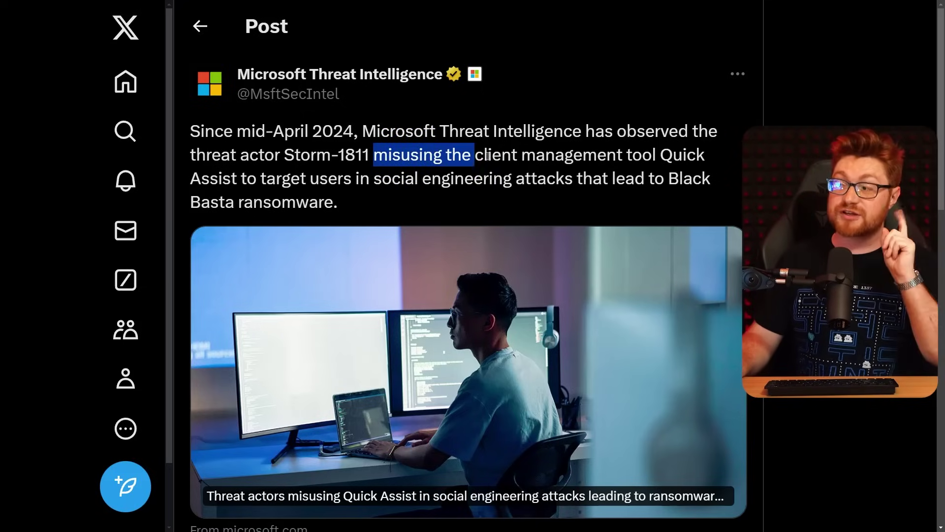
left_click_drag(658, 156, 224, 180)
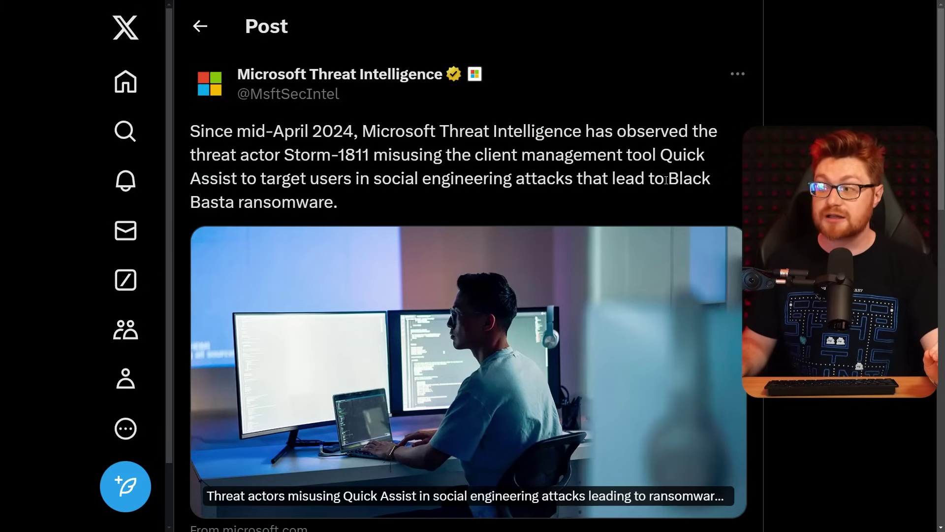
left_click_drag(667, 179, 676, 204)
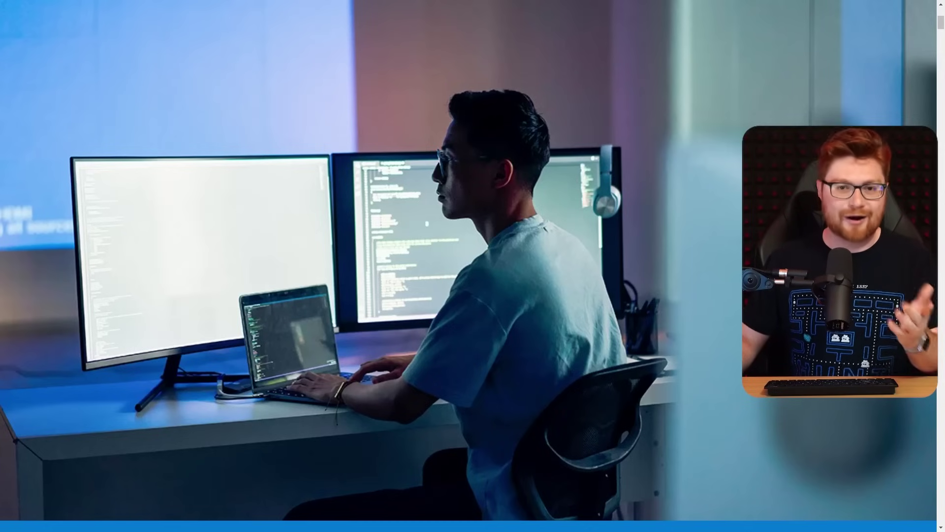
Step: Highlight the article title, 'At the end of May 2024' and the Microsoft Teams update note
scroll(468, 266, "down", 10)
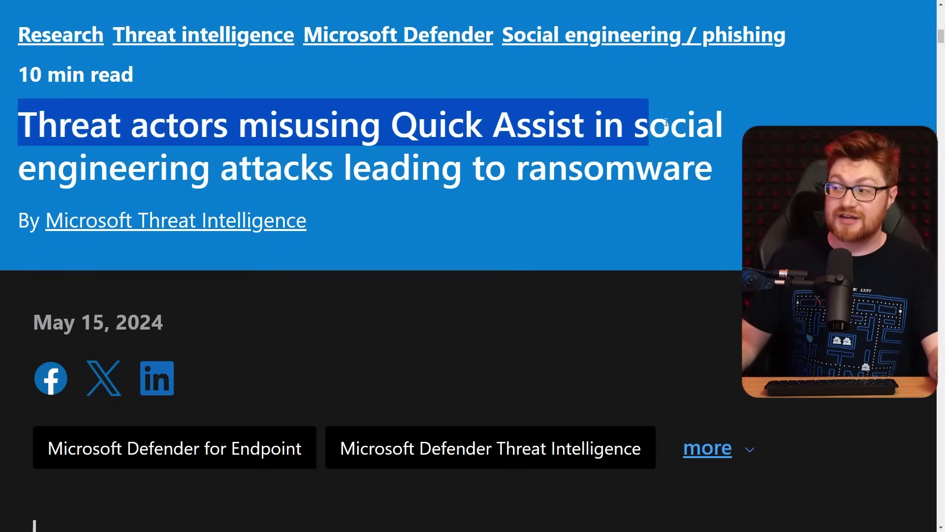
triple_click(369, 142)
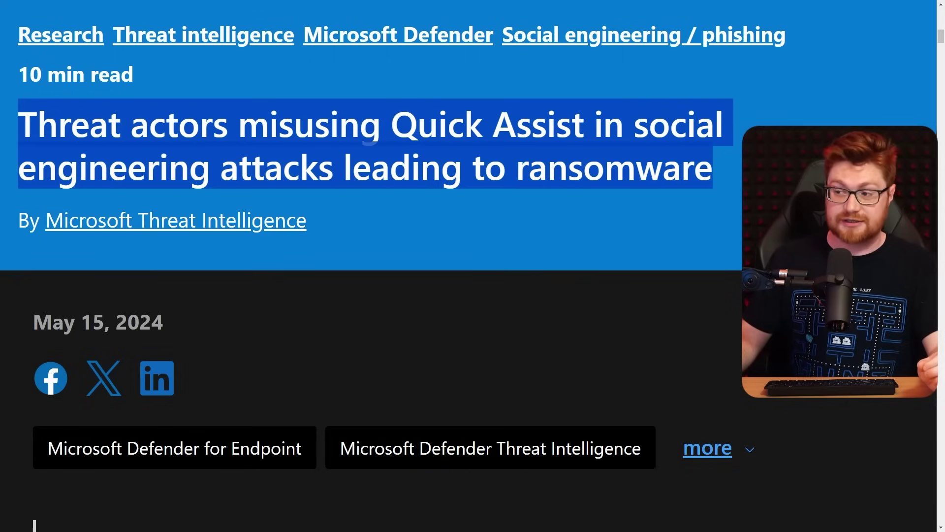
left_click(370, 143)
scroll(370, 143, "down", 5)
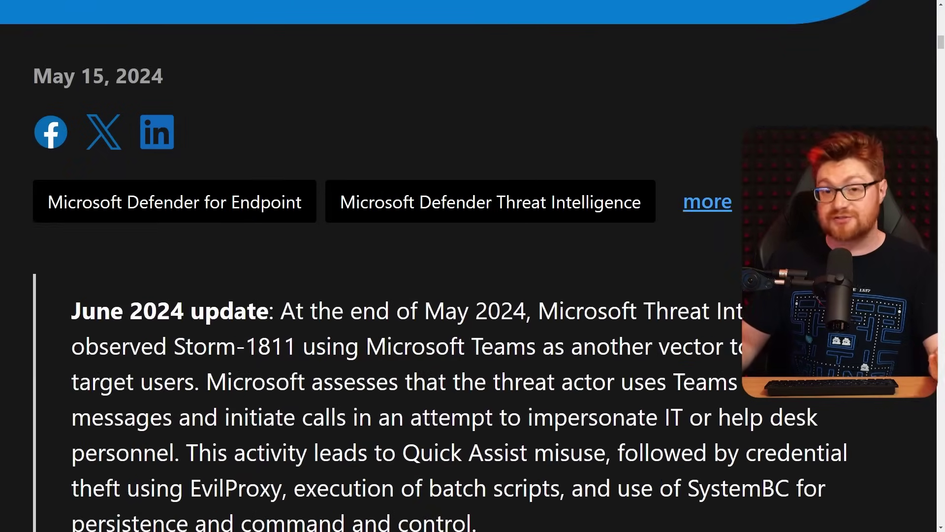
scroll(550, 202, "down", 4)
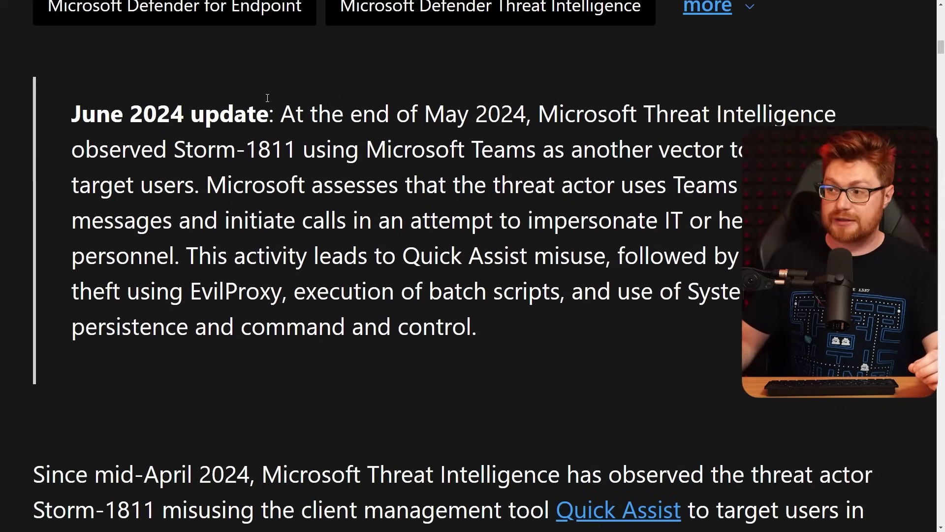
left_click_drag(282, 114, 525, 116)
left_click(496, 124)
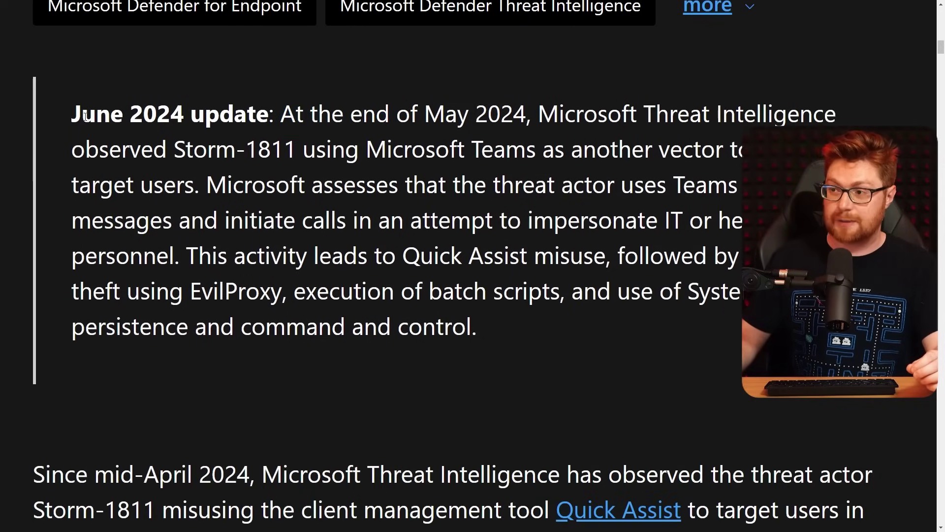
left_click(269, 111)
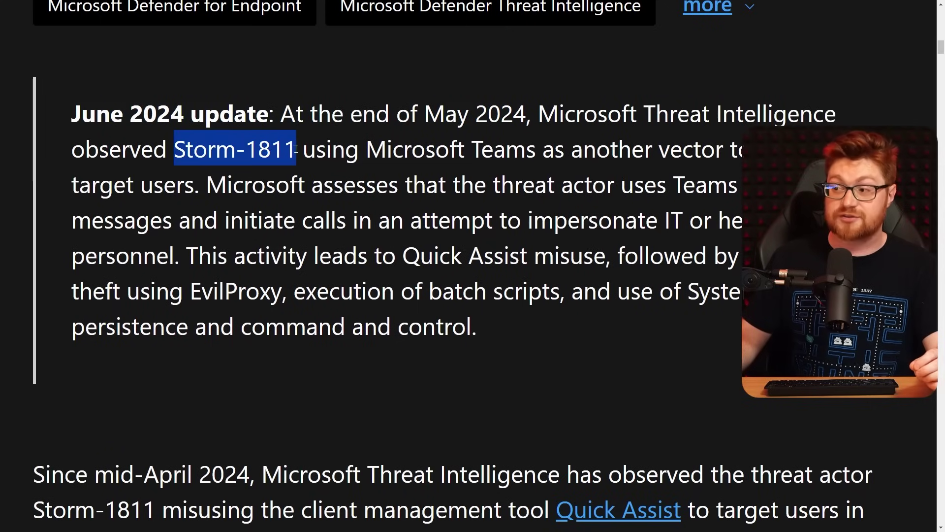
left_click(366, 164)
left_click_drag(362, 151, 535, 155)
left_click(534, 157)
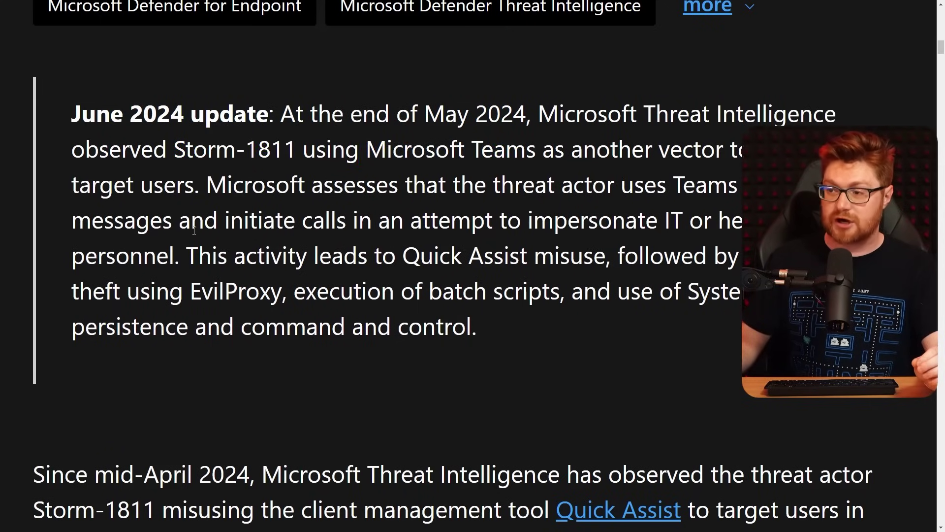
Step: Highlight the Quick Assist mention, remote monitoring and management, and ScreenConnect in the tool list
scroll(683, 289, "down", 4)
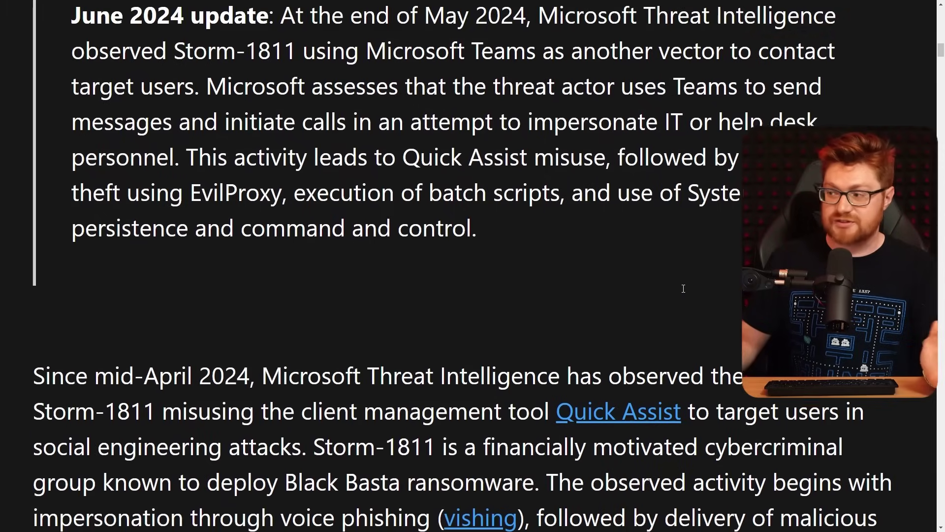
left_click_drag(184, 96, 742, 95)
scroll(741, 94, "down", 1)
scroll(555, 171, "down", 3)
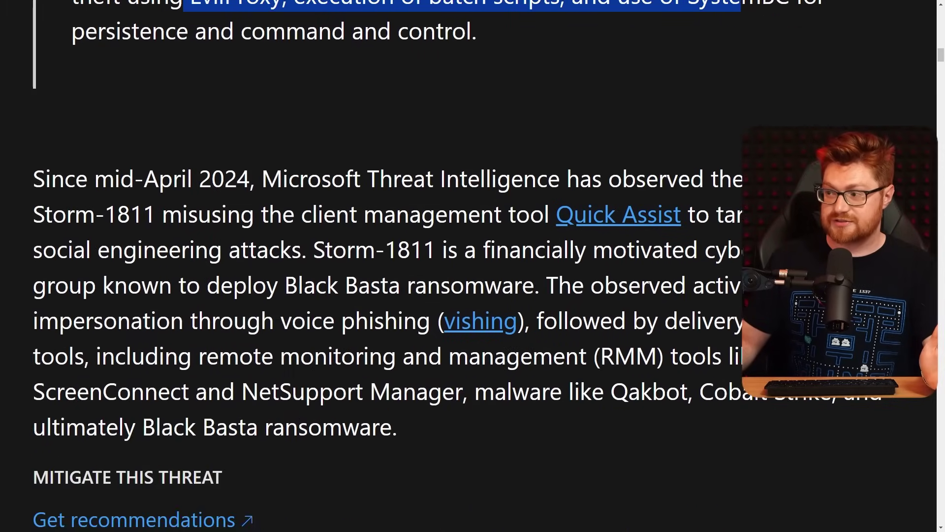
left_click_drag(546, 166, 712, 166)
scroll(714, 295, "down", 1)
left_click(716, 354)
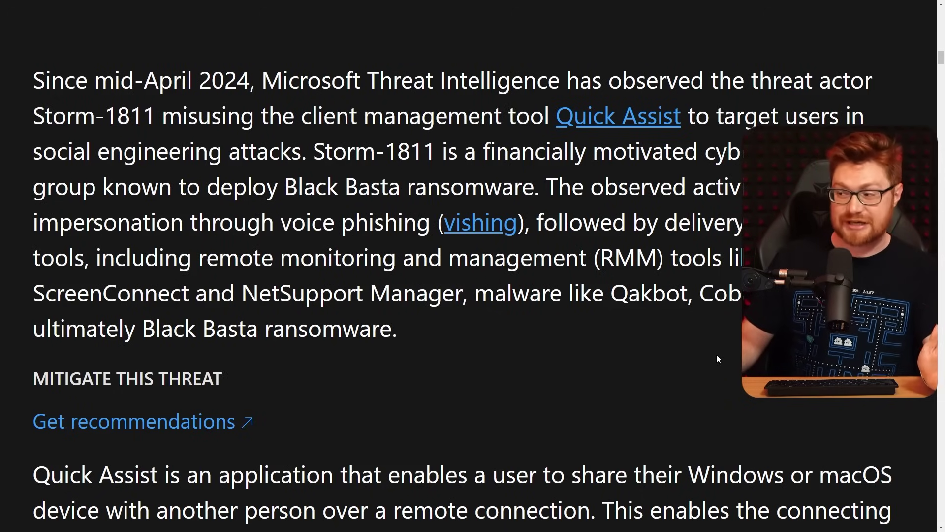
left_click_drag(192, 258, 589, 257)
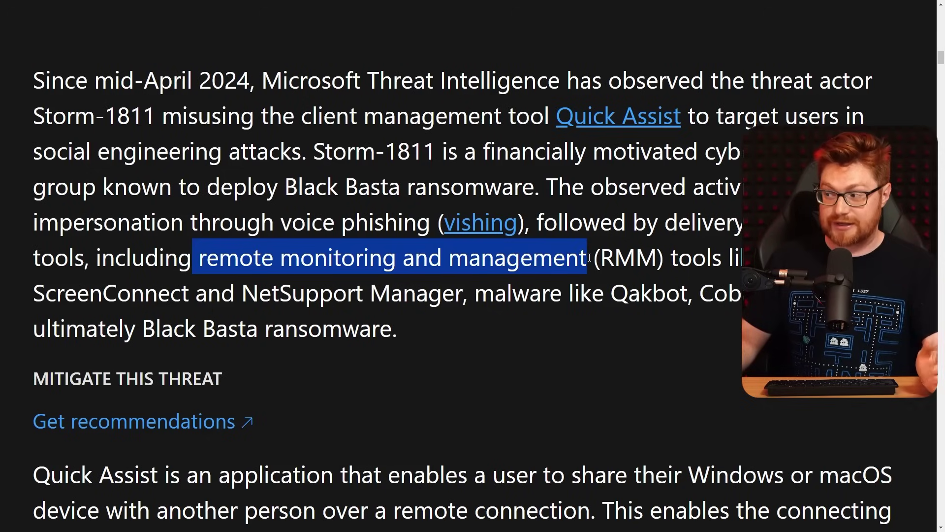
left_click(607, 347)
left_click_drag(33, 293, 454, 294)
left_click(249, 316)
Step: Highlight Quick Assist in the description paragraphs and the RANSOMWARE AS A SERVICE section
scroll(640, 327, "down", 3)
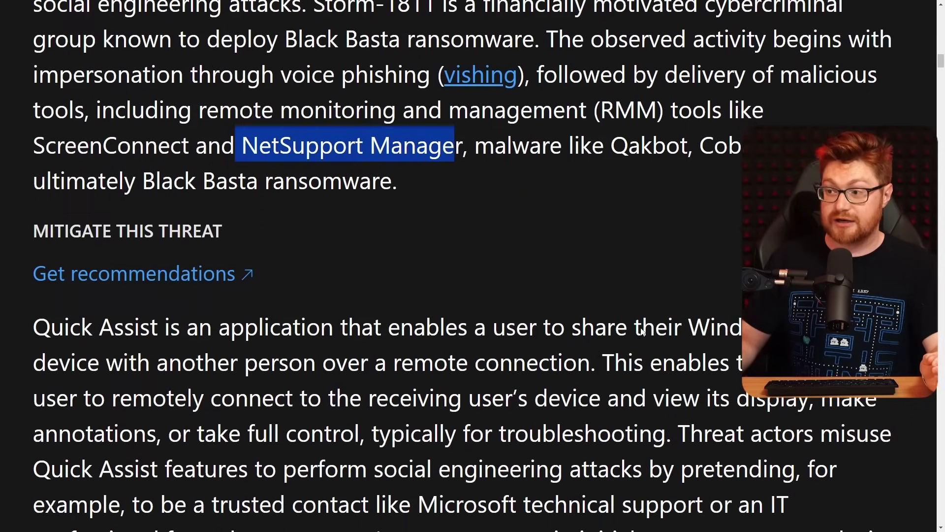
scroll(665, 323, "down", 4)
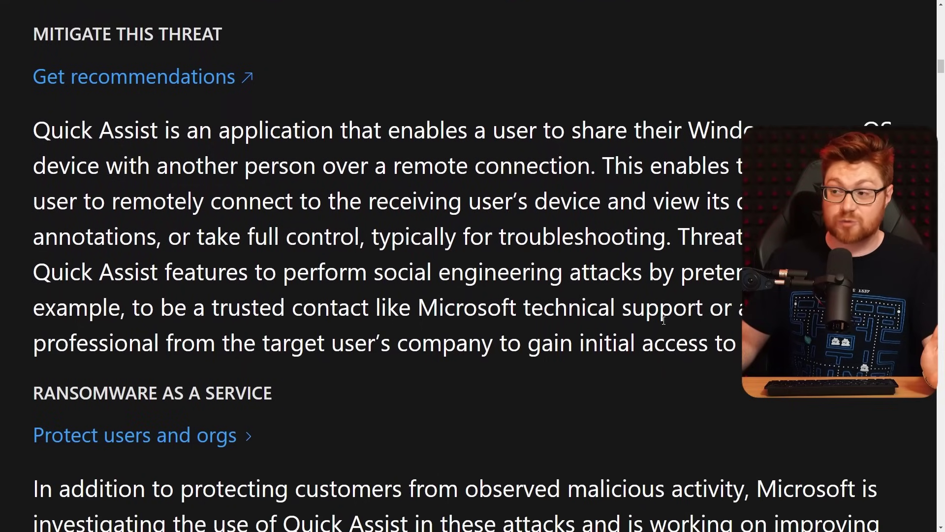
left_click_drag(34, 130, 163, 130)
left_click(163, 130)
left_click_drag(33, 273, 165, 273)
left_click(165, 273)
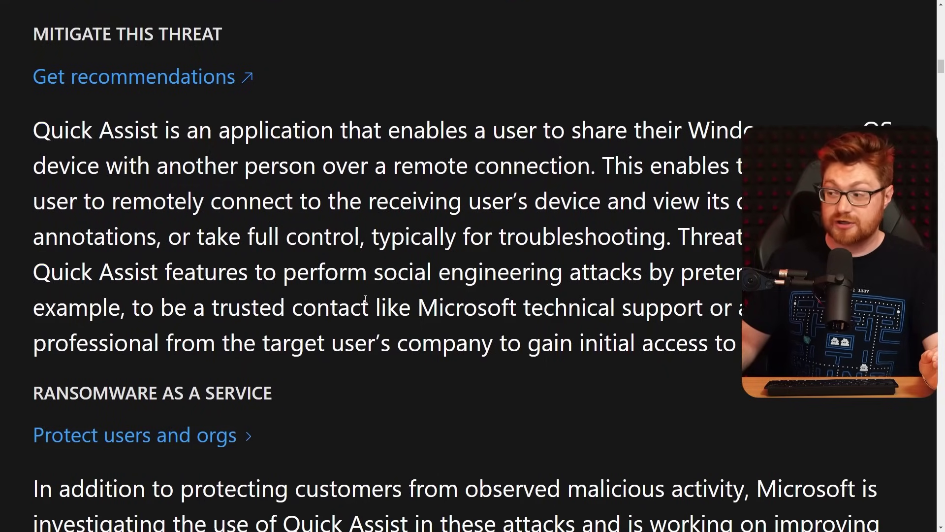
scroll(670, 343, "down", 1)
scroll(669, 344, "down", 6)
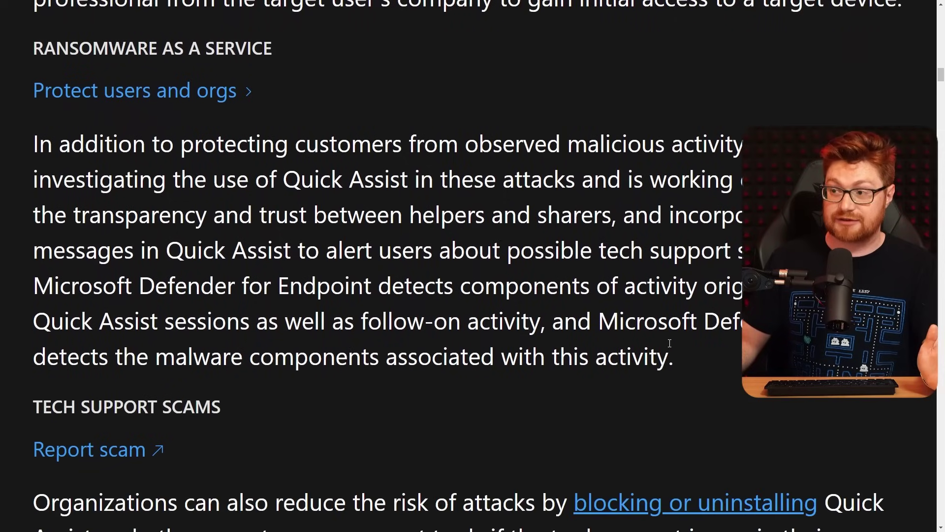
left_click_drag(22, 58, 345, 178)
left_click(348, 178)
Step: Highlight the TECH SUPPORT SCAMS heading and its opening sentence
scroll(359, 187, "down", 4)
scroll(371, 200, "down", 4)
triple_click(118, 153)
left_click(254, 154)
scroll(254, 155, "down", 3)
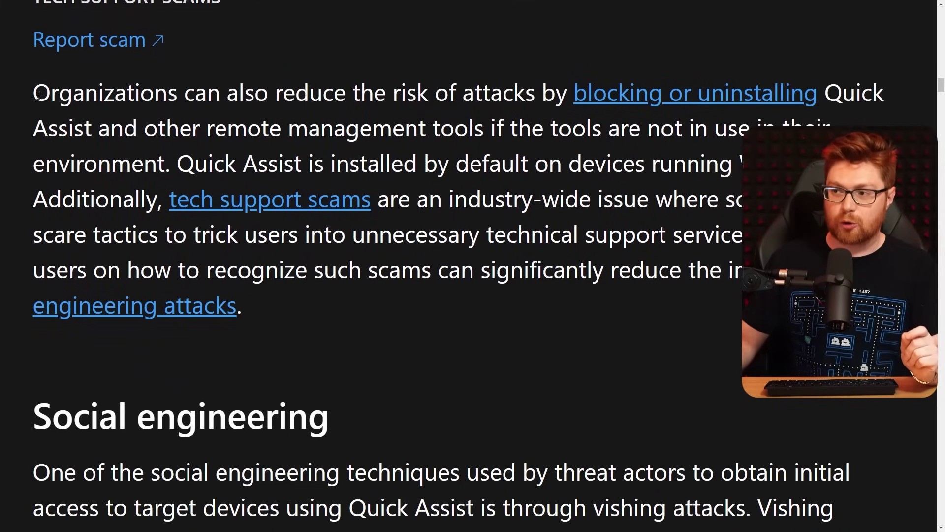
left_click_drag(33, 93, 571, 97)
left_click(603, 161)
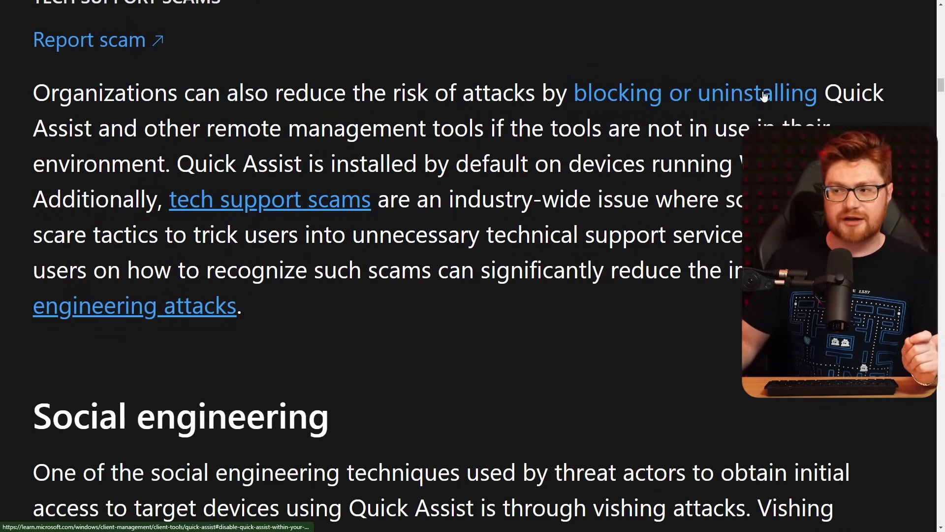
Step: Highlight the tech support scams description, the scare tactics sentence and the following scams sentence
scroll(765, 96, "down", 1)
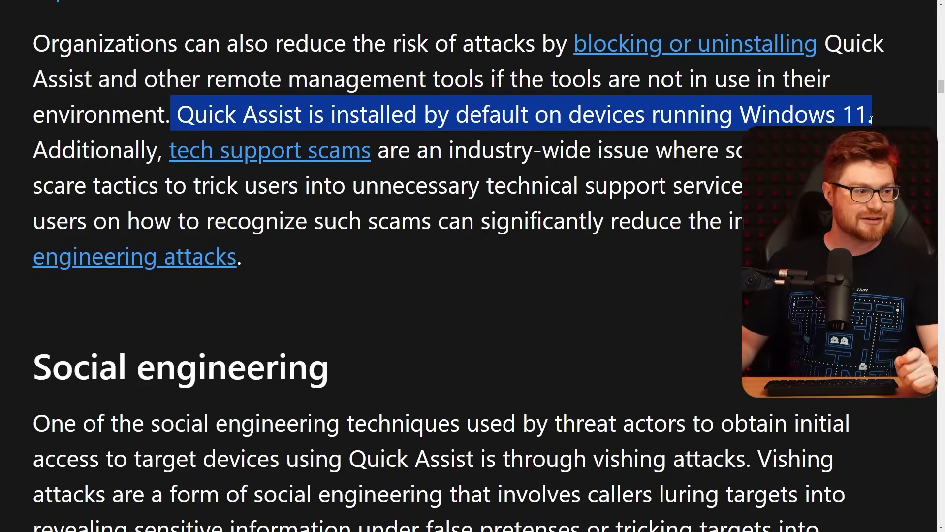
scroll(458, 266, "down", 1)
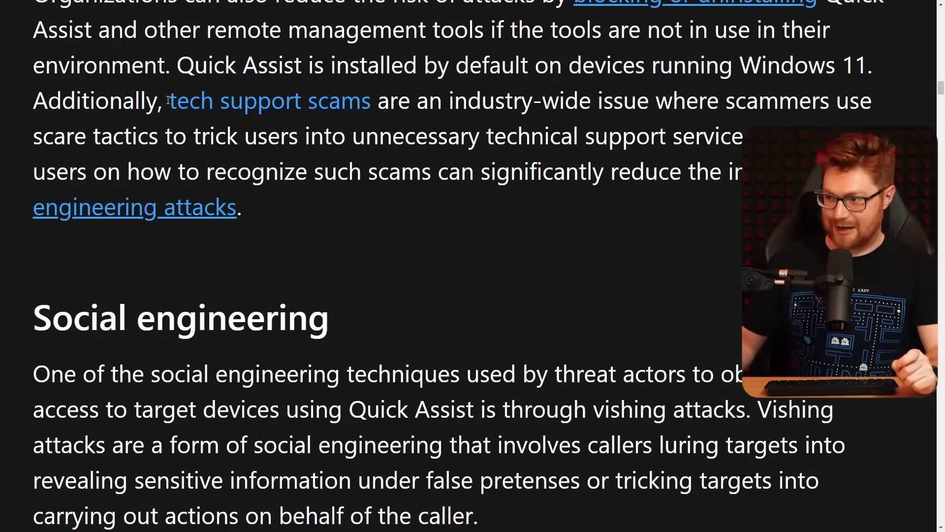
scroll(168, 100, "up", 1)
scroll(168, 100, "down", 1)
left_click_drag(109, 101, 417, 100)
left_click(533, 95)
scroll(772, 115, "down", 1)
left_click_drag(35, 88, 366, 88)
left_click(628, 111)
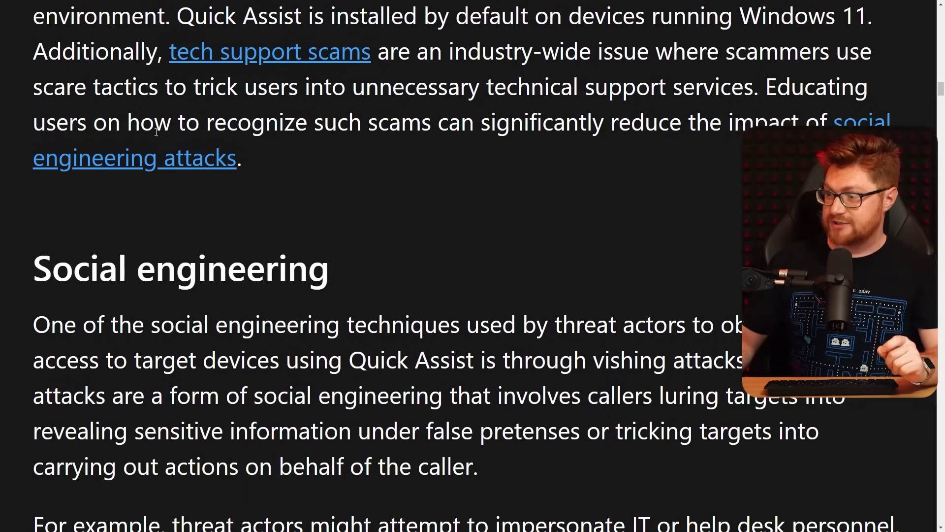
left_click_drag(313, 120, 781, 120)
scroll(782, 121, "down", 2)
left_click(733, 271)
Step: Scroll down to the Recommendations on blocking or uninstalling Quick Assist
scroll(734, 270, "down", 6)
scroll(734, 270, "down", 5)
scroll(734, 270, "down", 1)
scroll(710, 339, "down", 5)
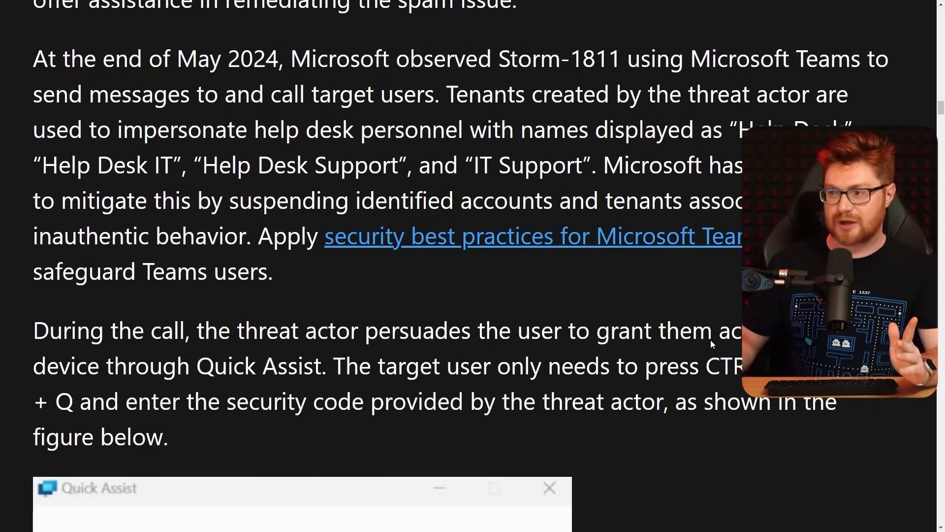
scroll(701, 361, "down", 4)
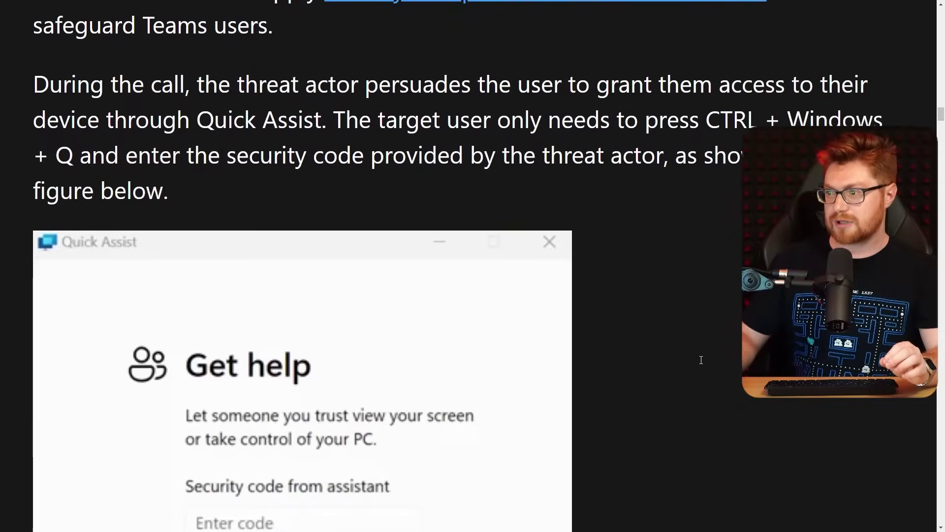
scroll(701, 362, "down", 7)
scroll(702, 365, "down", 18)
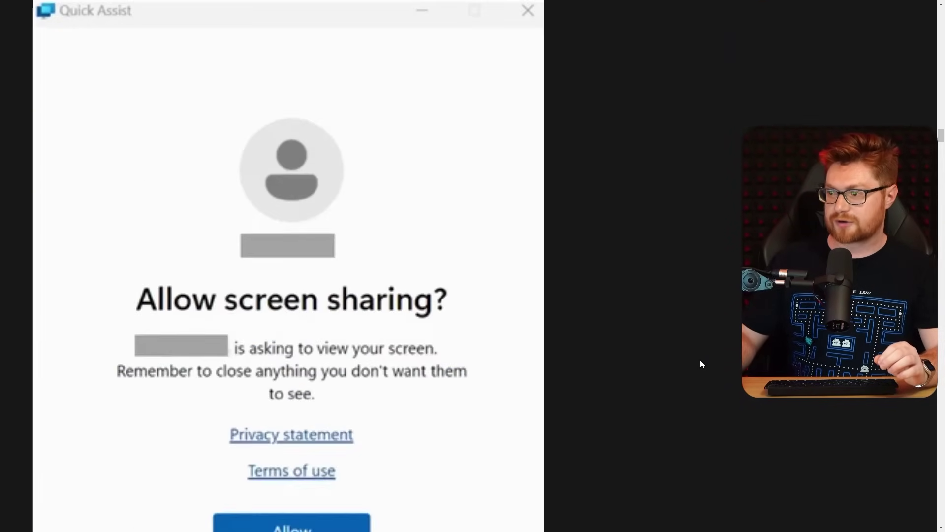
scroll(702, 364, "down", 10)
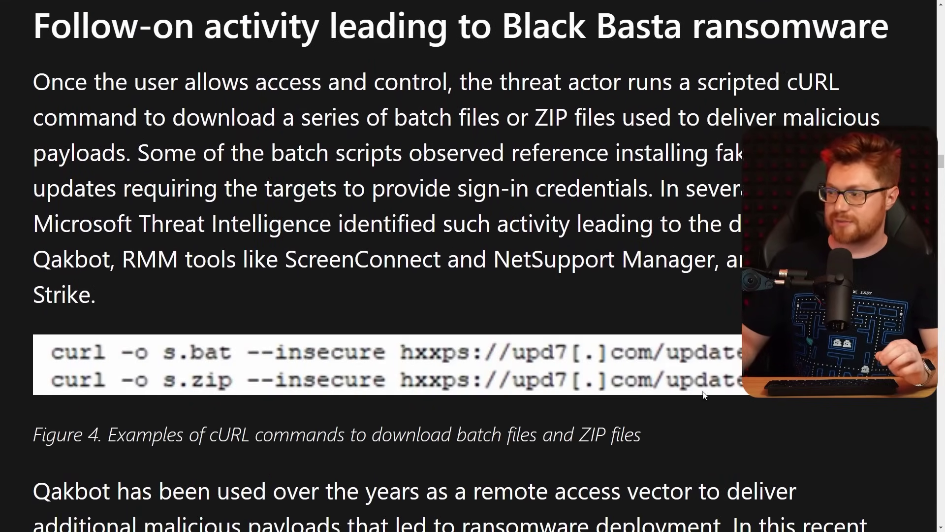
scroll(704, 394, "down", 6)
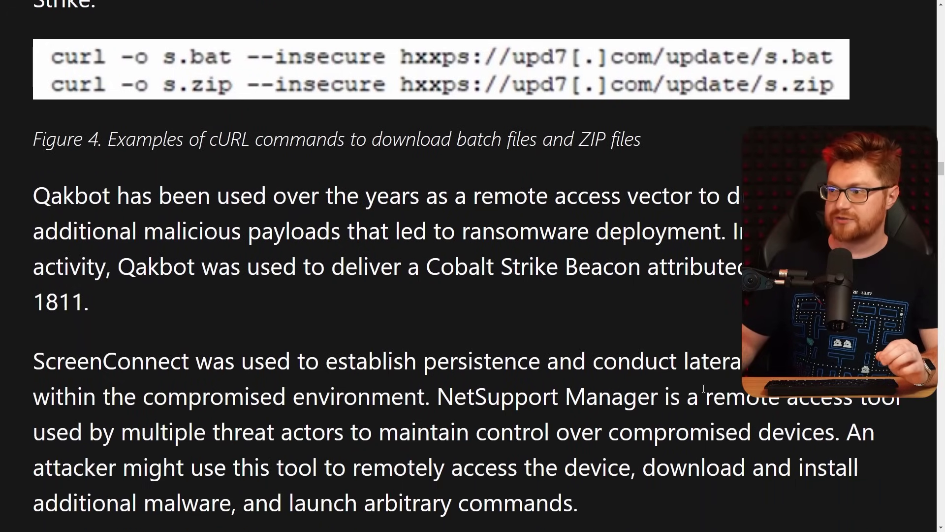
scroll(704, 388, "down", 10)
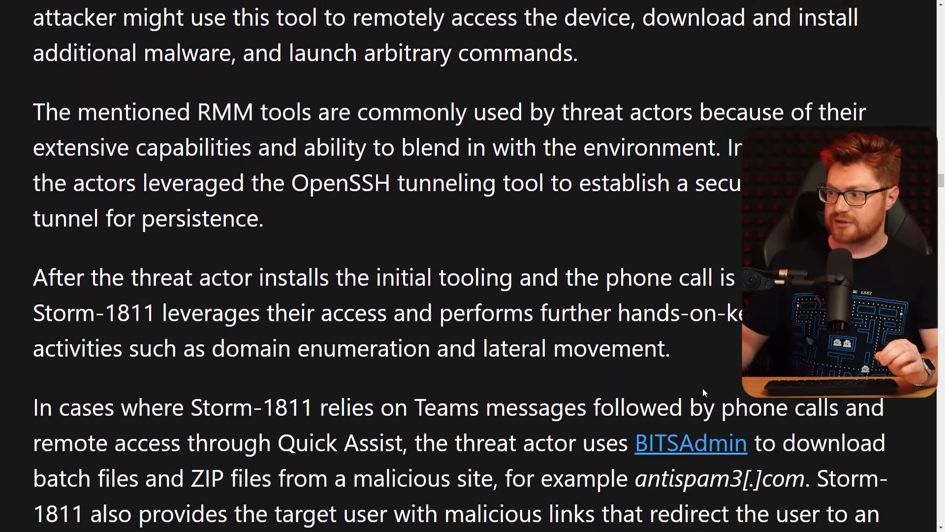
scroll(704, 392, "down", 20)
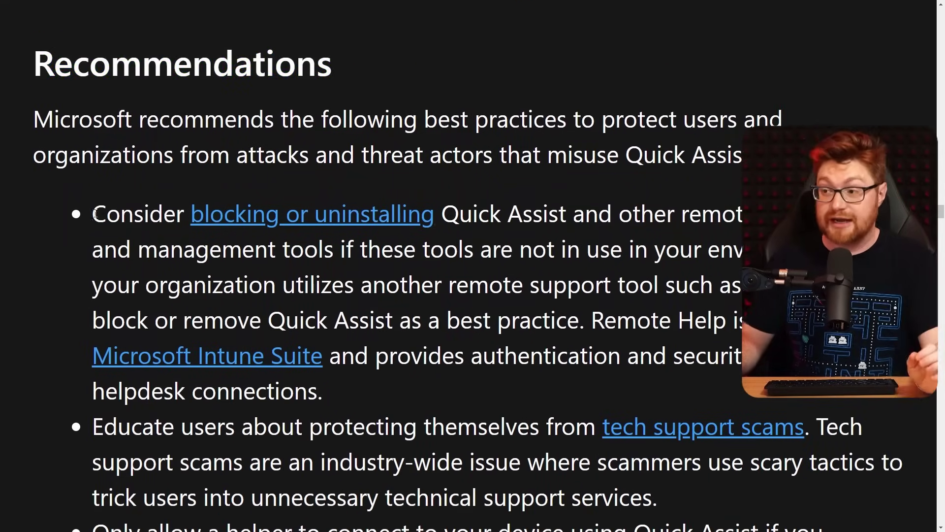
left_click_drag(95, 213, 566, 215)
left_click(571, 214)
scroll(631, 211, "down", 3)
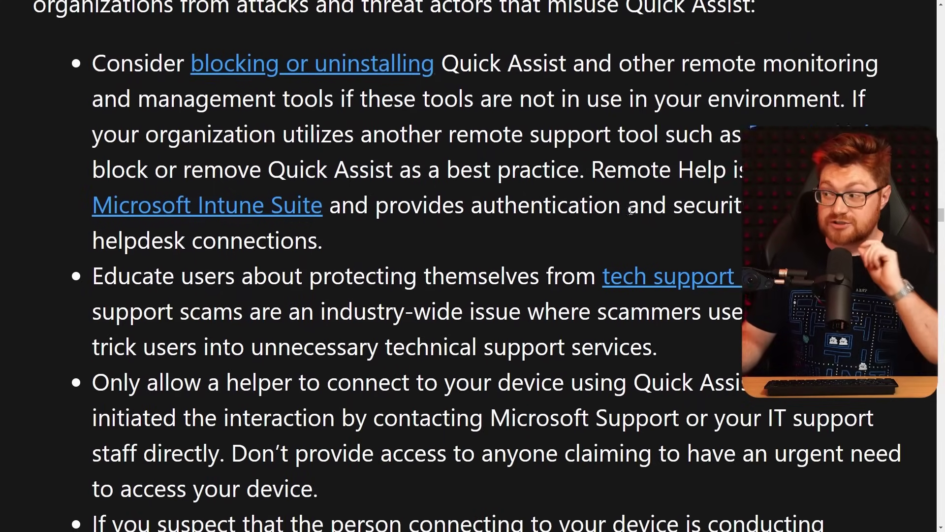
scroll(631, 211, "down", 1)
left_click_drag(516, 90, 893, 91)
left_click(344, 121)
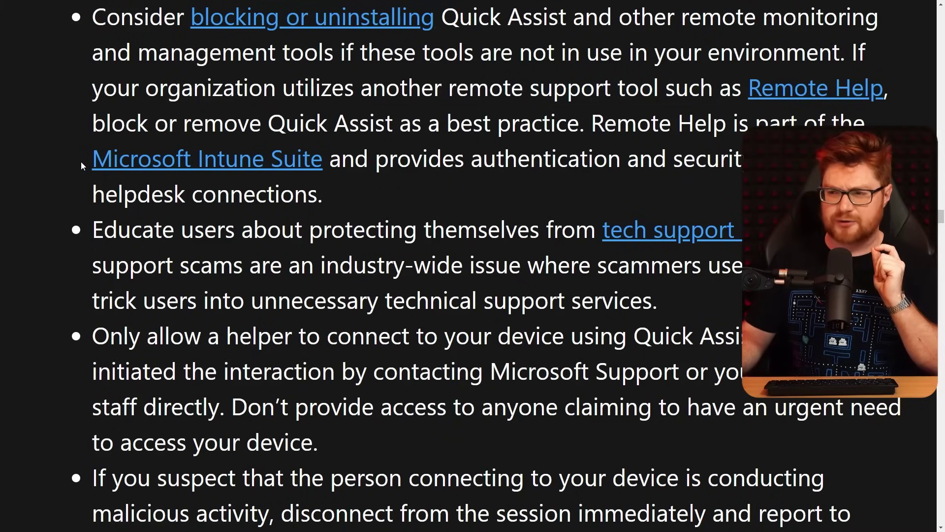
left_click_drag(341, 159, 92, 158)
left_click(342, 113)
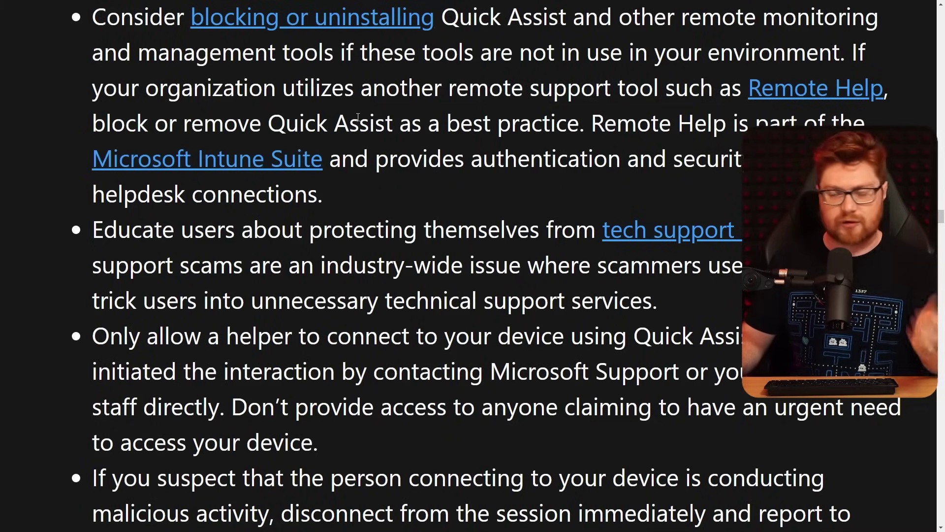
scroll(365, 113, "down", 2)
left_click_drag(118, 133, 803, 142)
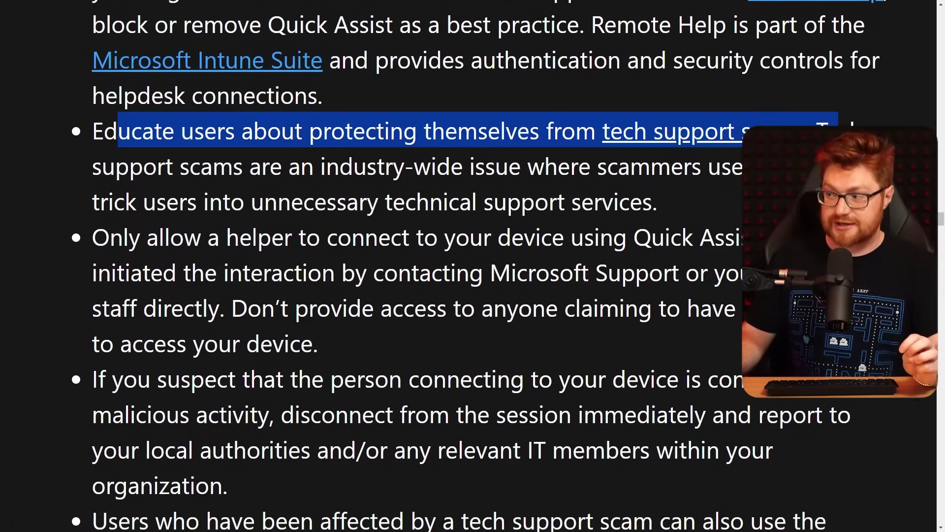
left_click(707, 387)
scroll(707, 387, "down", 2)
scroll(708, 387, "down", 2)
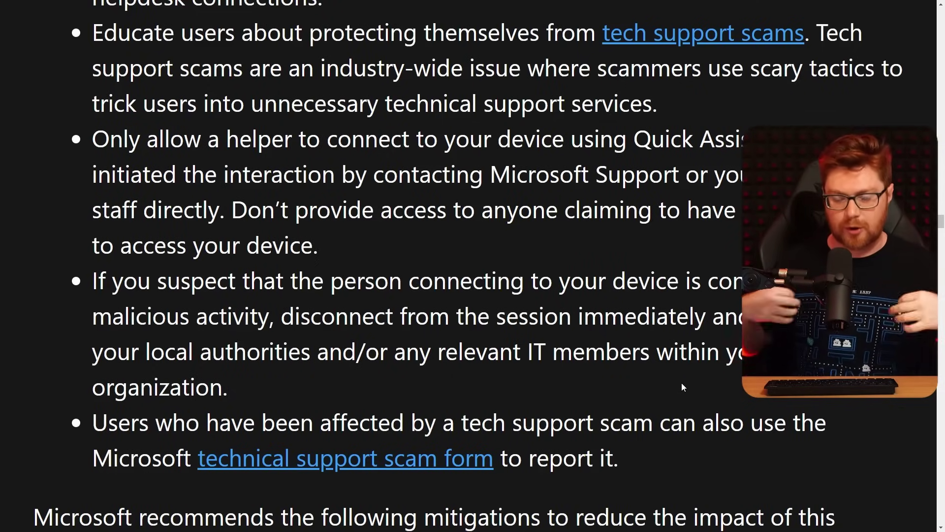
scroll(682, 384, "down", 2)
left_click_drag(94, 364, 618, 362)
left_click(771, 408)
scroll(771, 409, "up", 6)
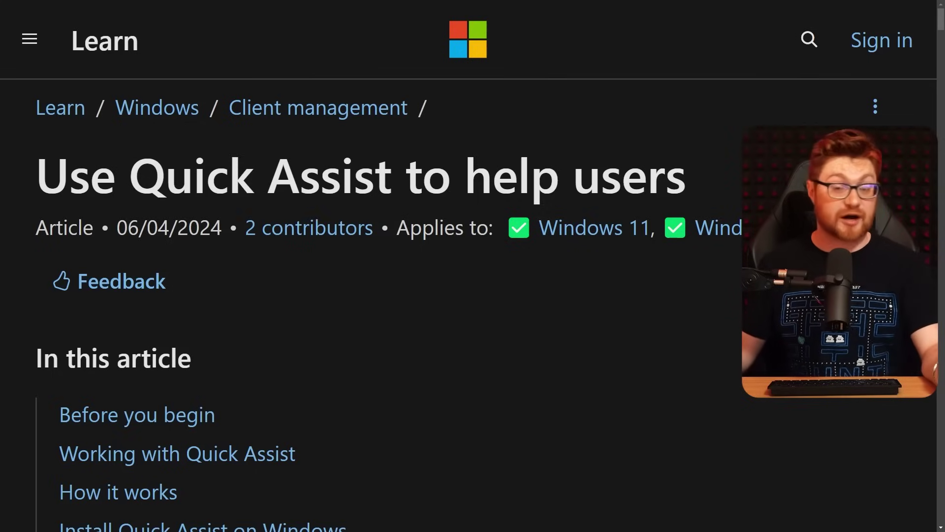
Step: Highlight the article title, the In this article heading and the first four listed sections
left_click_drag(69, 182, 691, 181)
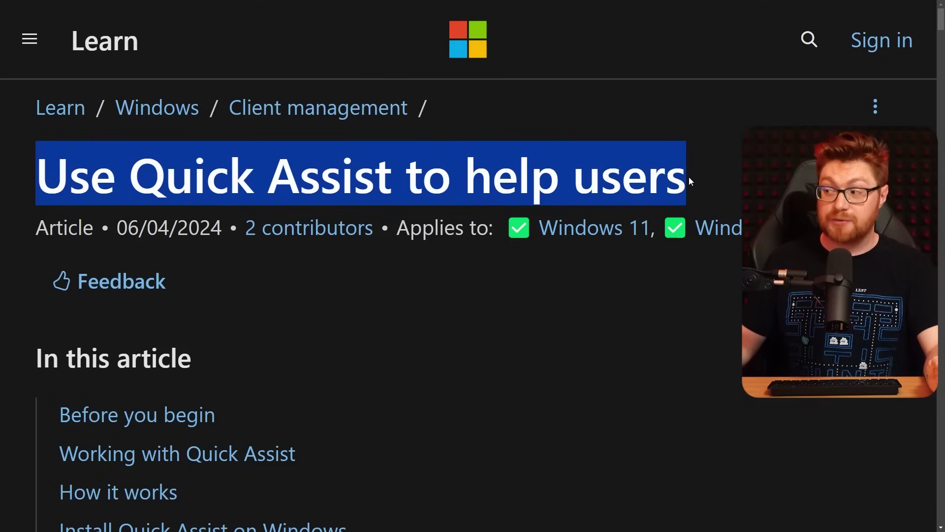
left_click(670, 352)
scroll(699, 347, "down", 3)
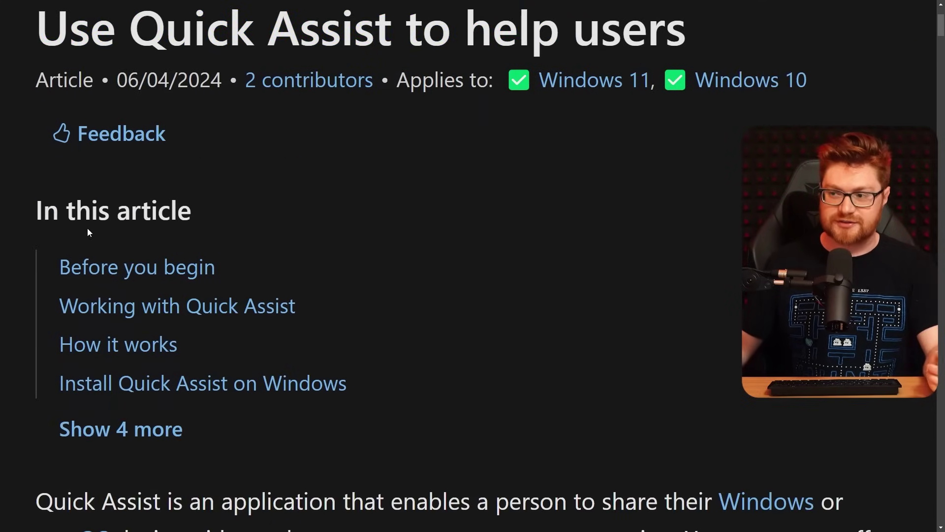
left_click_drag(36, 212, 205, 218)
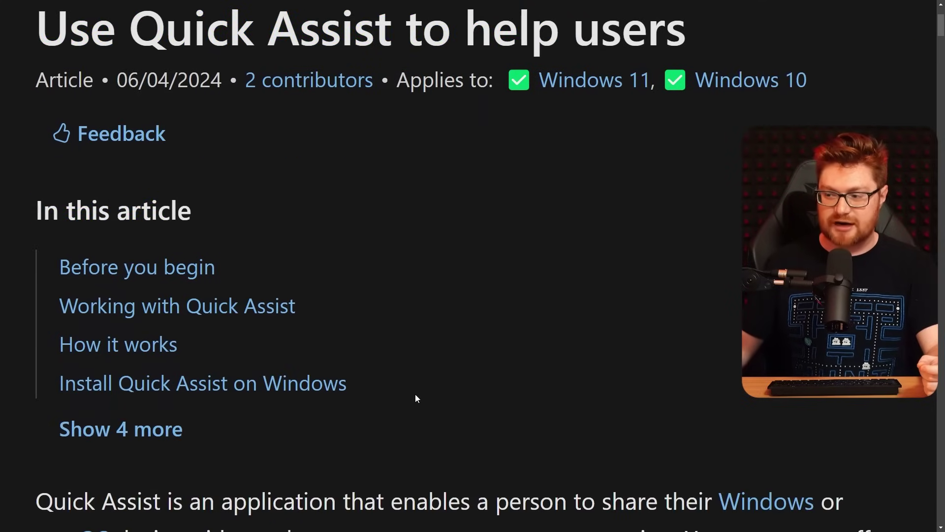
left_click_drag(415, 394, 58, 264)
left_click(422, 241)
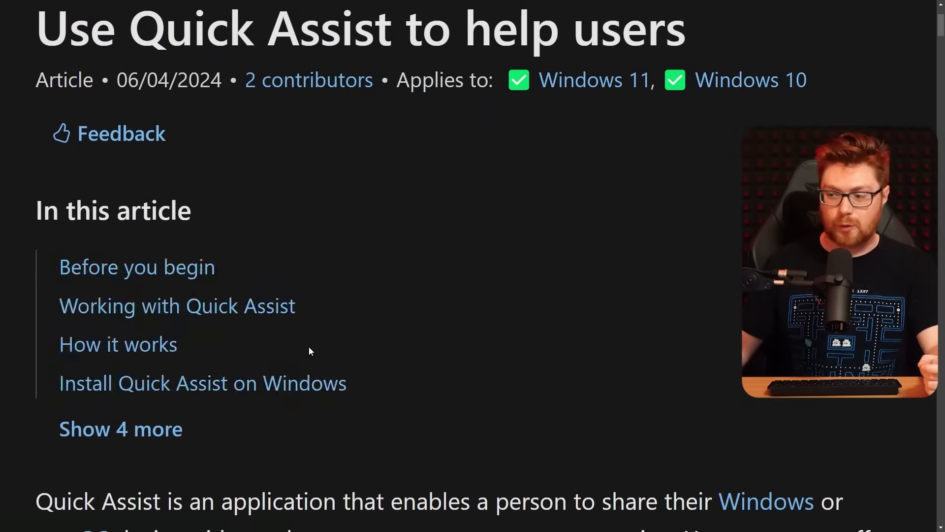
Step: Expand the contents with Show 4 more and select the Uninstall via PowerShell command
left_click(145, 441)
scroll(296, 428, "down", 3)
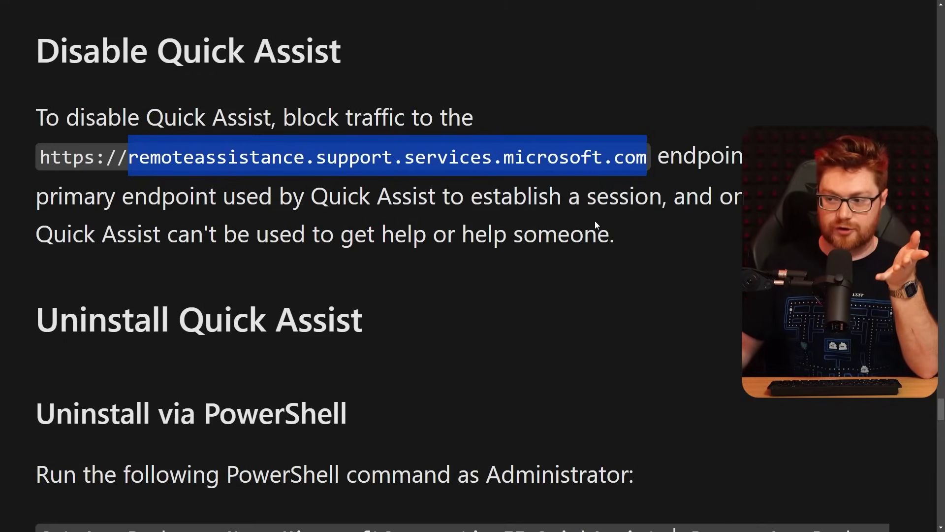
scroll(596, 221, "down", 4)
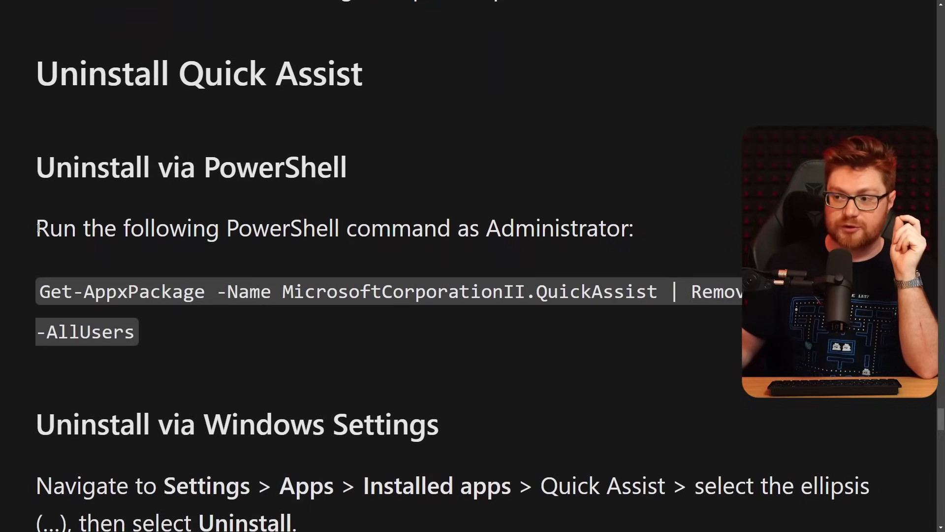
scroll(70, 256, "down", 2)
left_click_drag(54, 194, 135, 233)
scroll(107, 214, "up", 1)
scroll(108, 213, "down", 1)
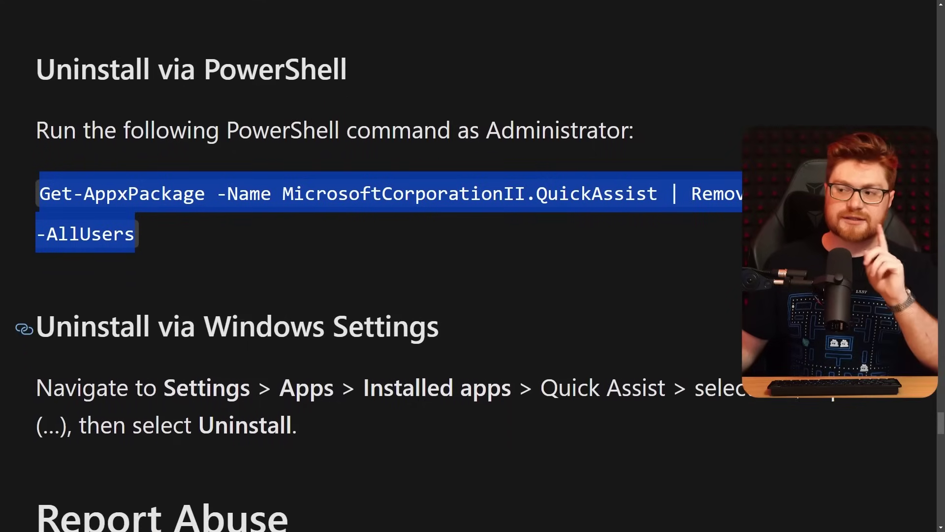
Step: Copy the selected Get-AppxPackage uninstall command to the clipboard
right_click(107, 213)
left_click(120, 224)
scroll(457, 285, "up", 7)
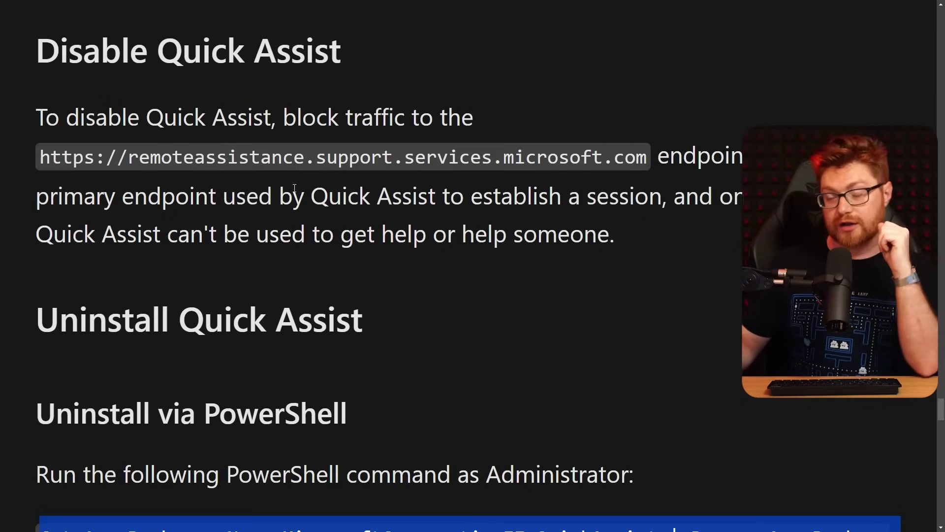
scroll(417, 339, "down", 3)
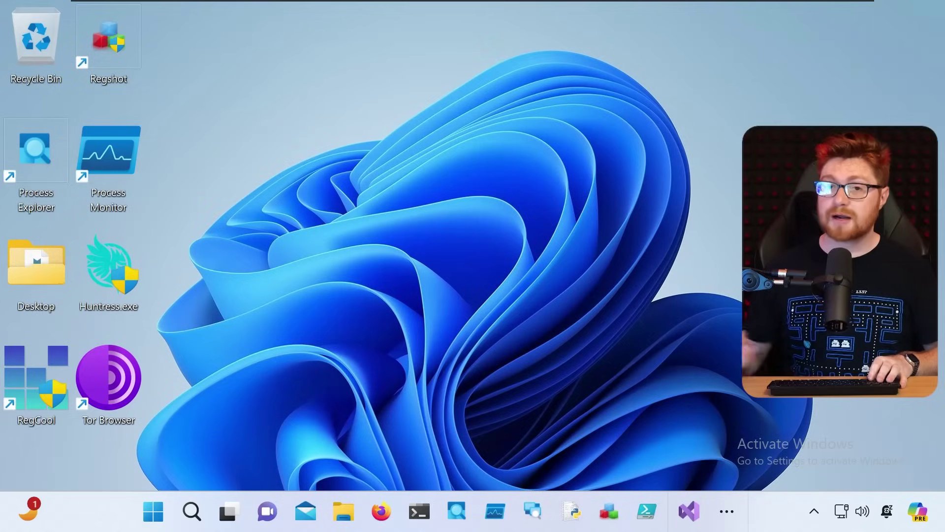
Step: Launch Windows Terminal as administrator from a Start search for 'term'
key("super")
type("term")
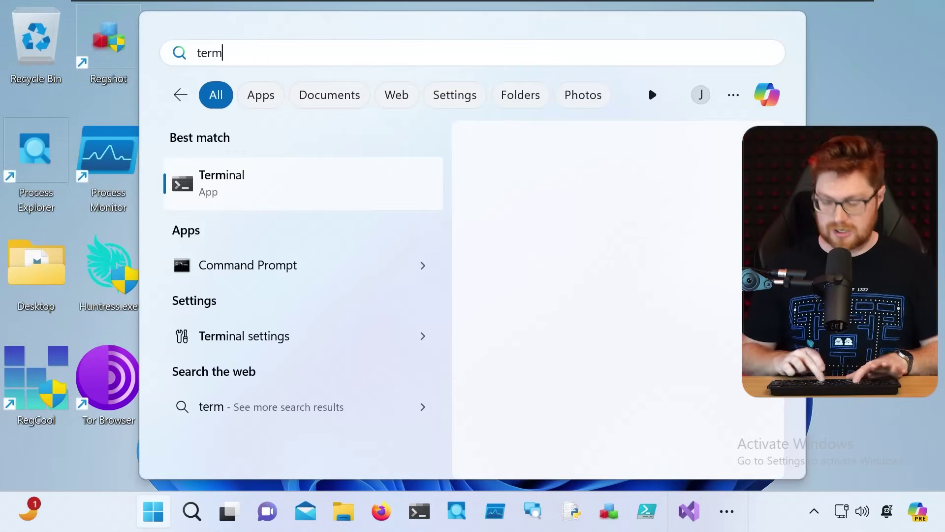
right_click(256, 186)
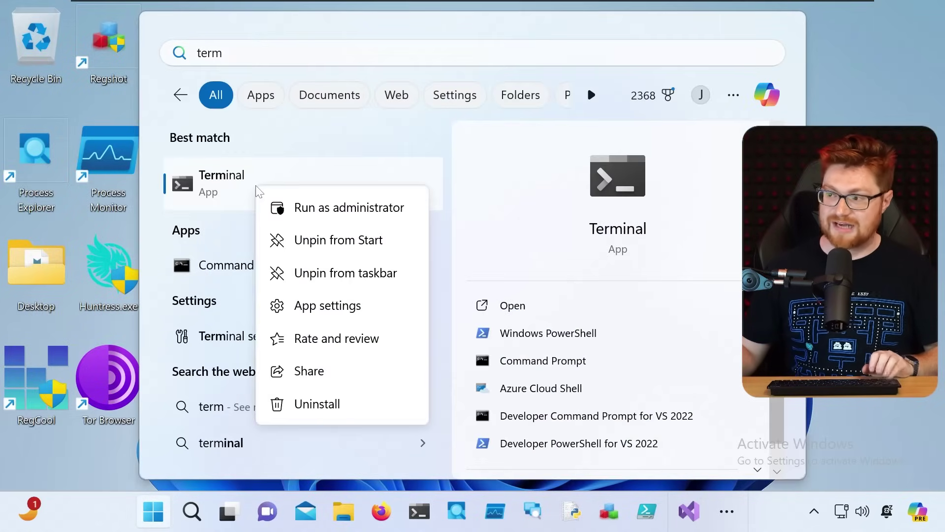
left_click(301, 210)
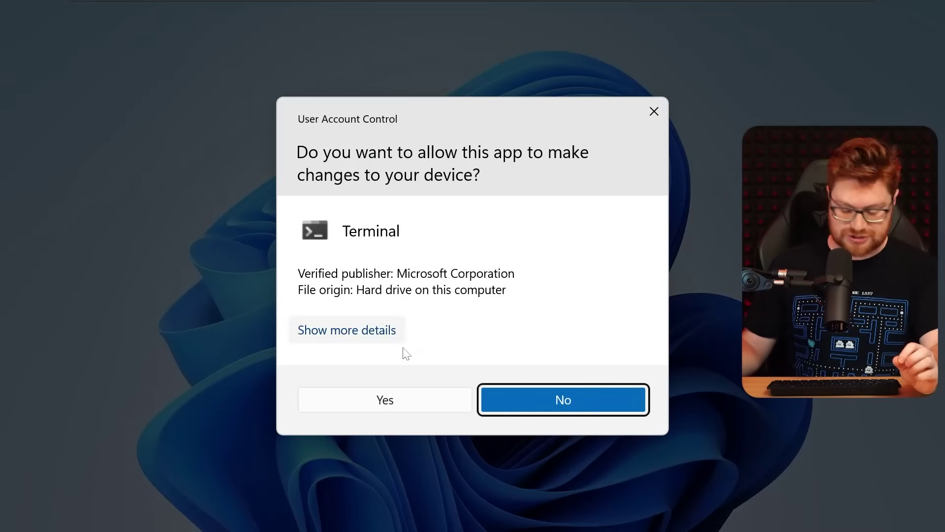
left_click(389, 401)
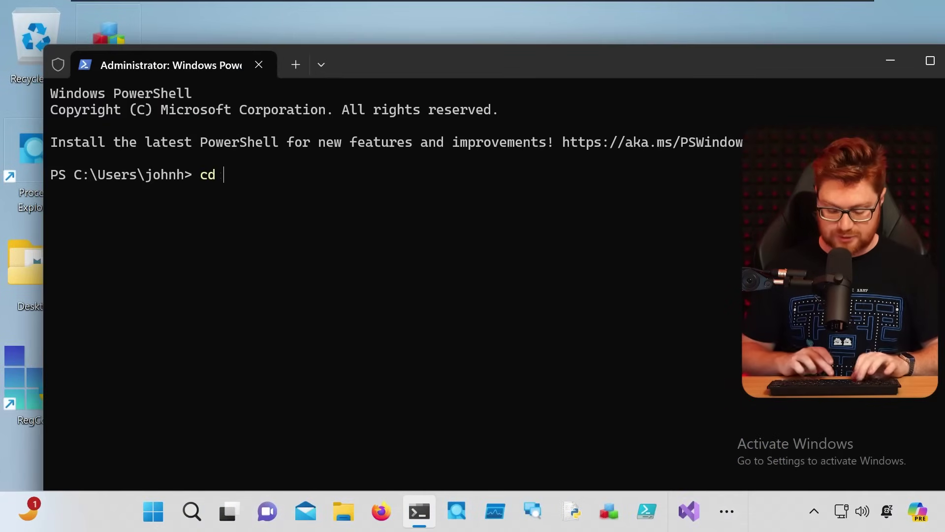
Step: Change to C:\Windows\System32\drivers\etc, list its files, and run notepad .\hosts
type("cd C:\\Windows\\System32\\drivers\\etc")
key("Return")
type("ls")
key("Return")
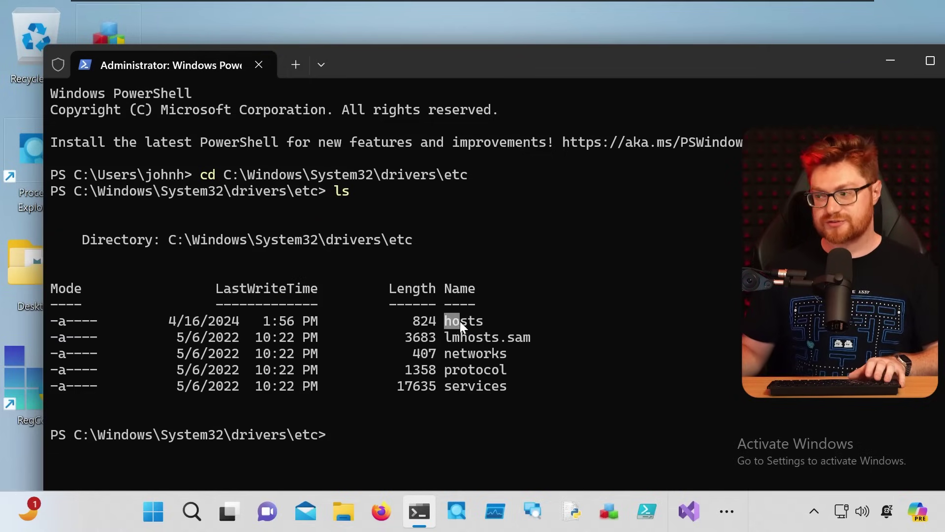
type("notepad")
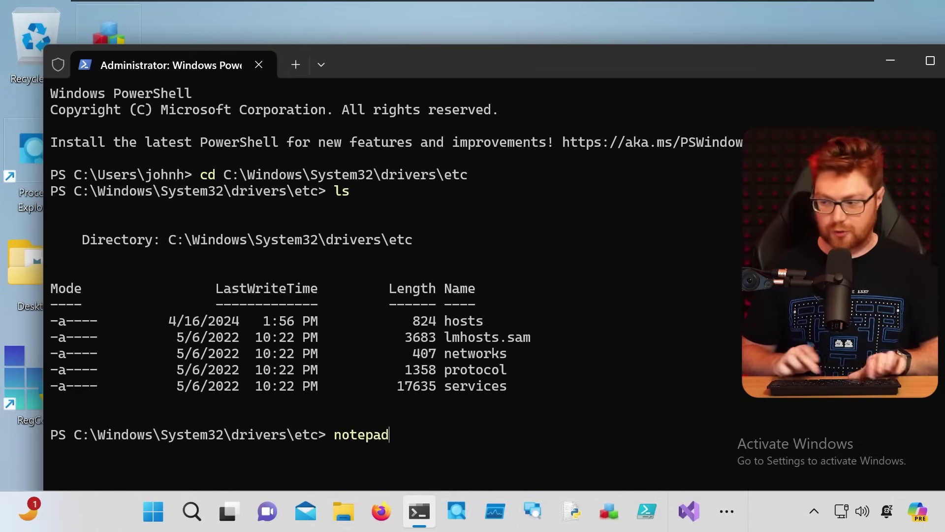
type(" .\\ho")
key("Tab")
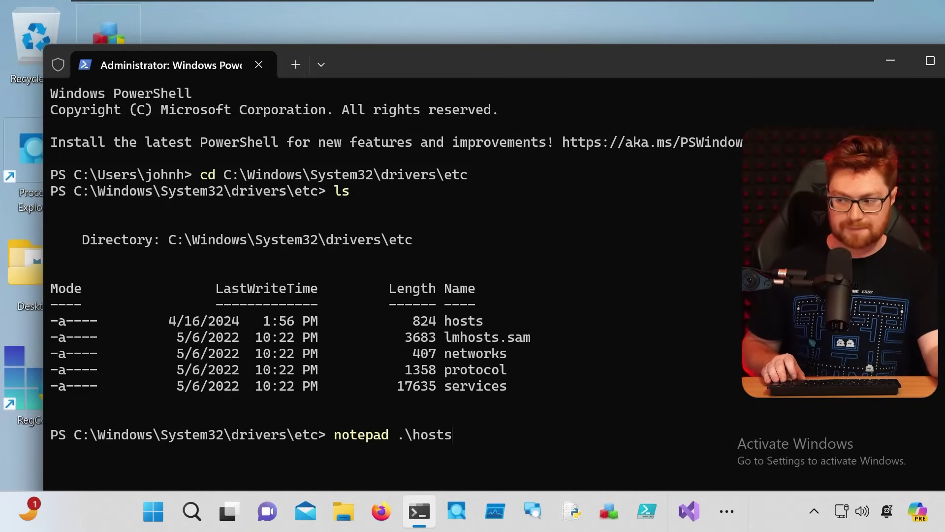
key("Return")
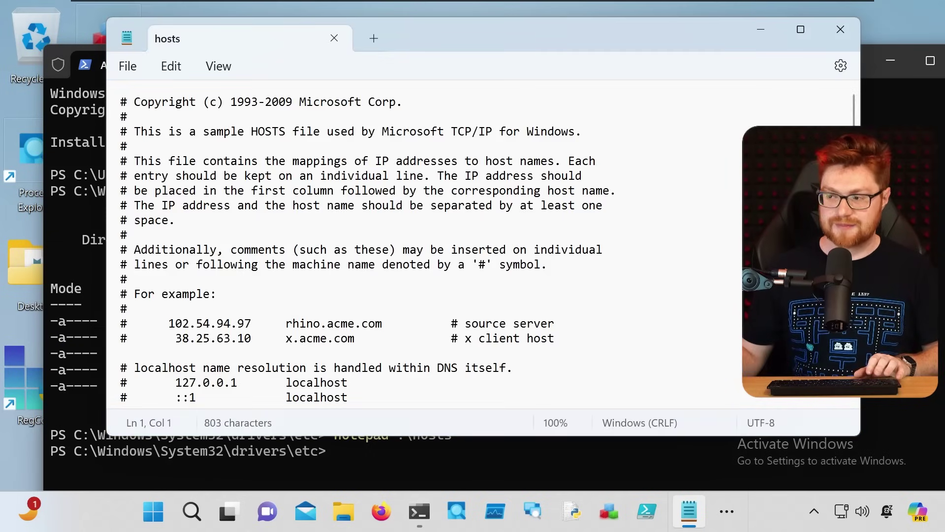
Step: Add a new hosts line with 0.0.0.0 followed by a sample host name
scroll(330, 293, "down", 1)
key("Return")
key("Return")
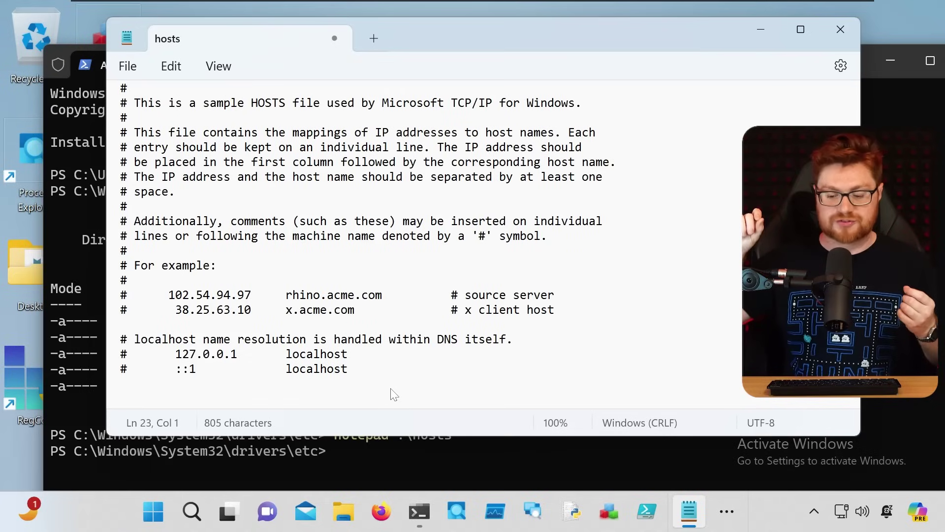
type("0.0.0.")
key("BackSpace")
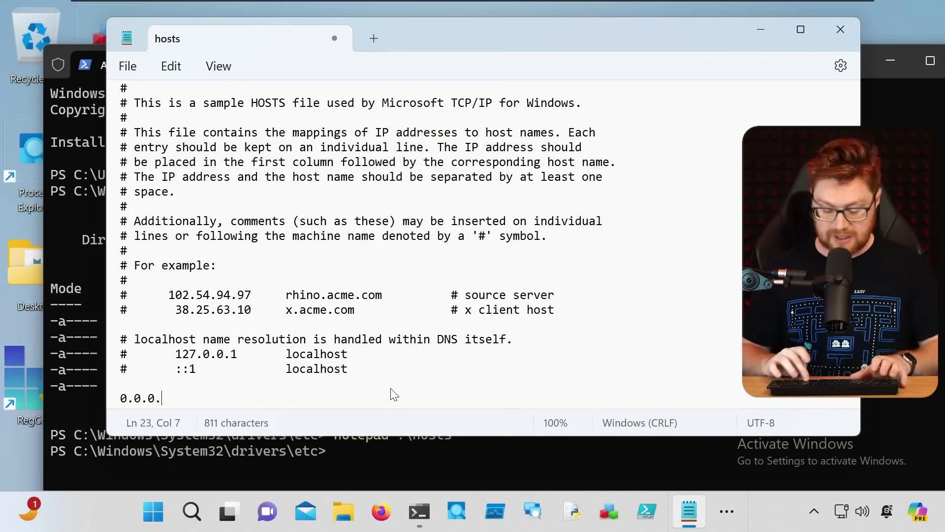
scroll(366, 375, "up", 7, "ctrl")
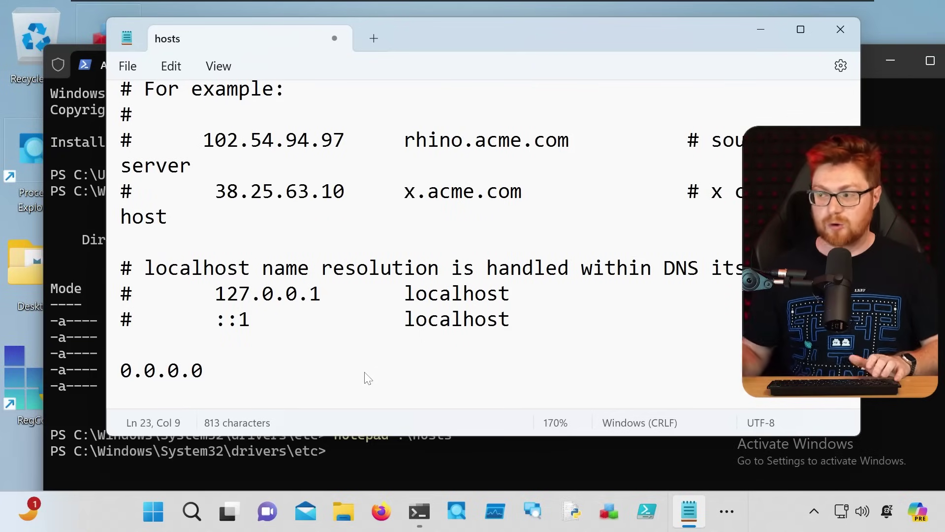
type(".0 acme.com")
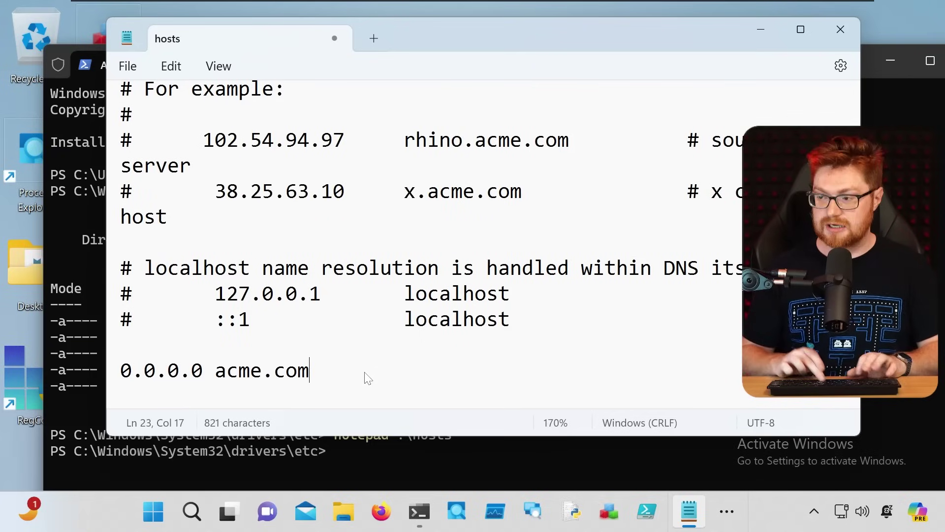
key("ctrl+shift+Left")
key("ctrl+shift+Left")
key("ctrl+shift+Left")
type("google.com")
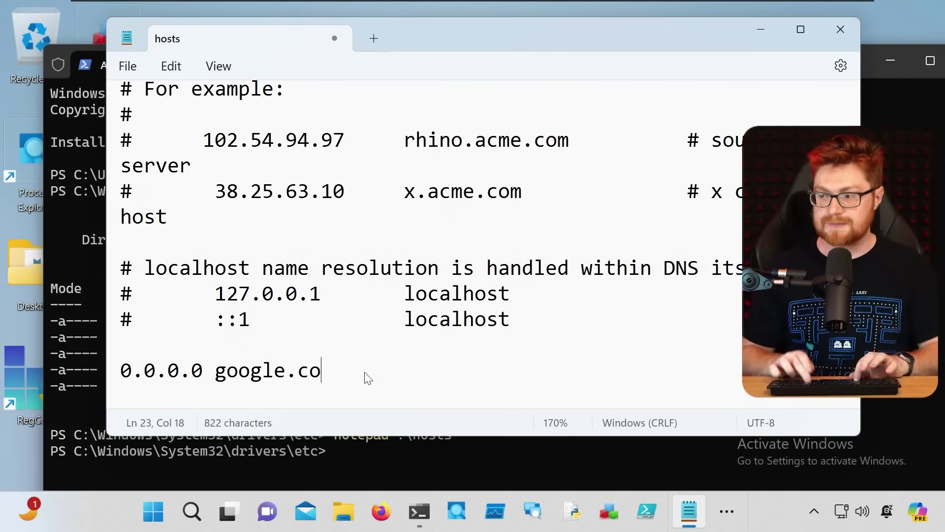
key("ctrl+shift+Left")
key("ctrl+shift+Left")
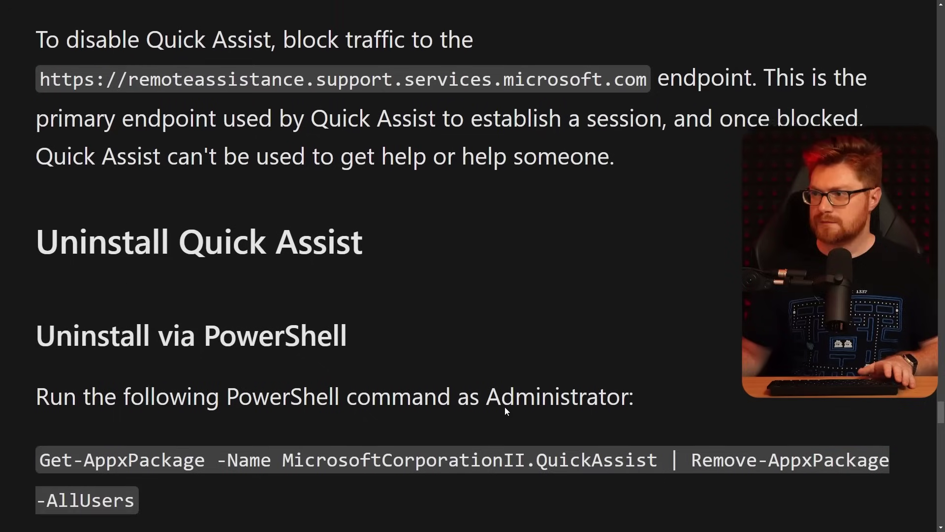
Step: Copy the remoteassistance.support.services.microsoft.com endpoint and paste it after 0.0.0.0
scroll(505, 406, "up", 1)
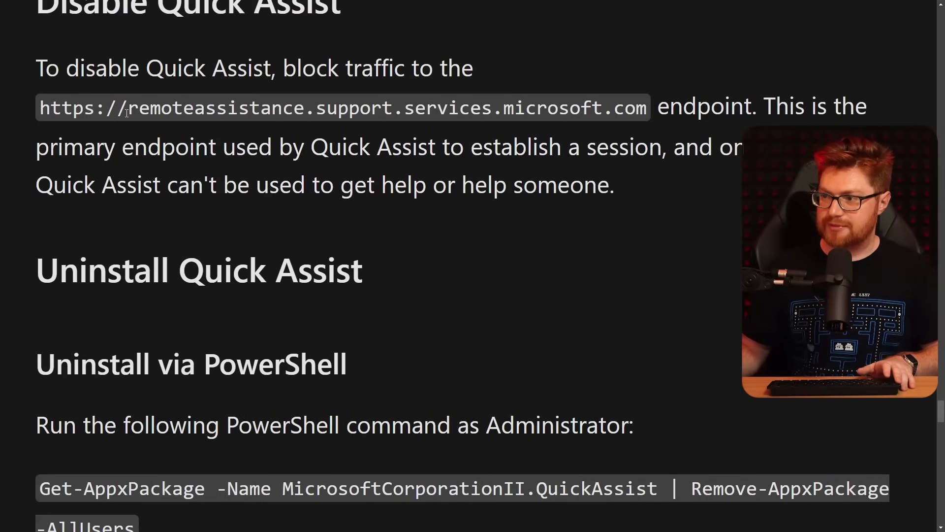
left_click_drag(128, 108, 642, 110)
right_click(643, 111)
left_click(657, 127)
key("ctrl+v")
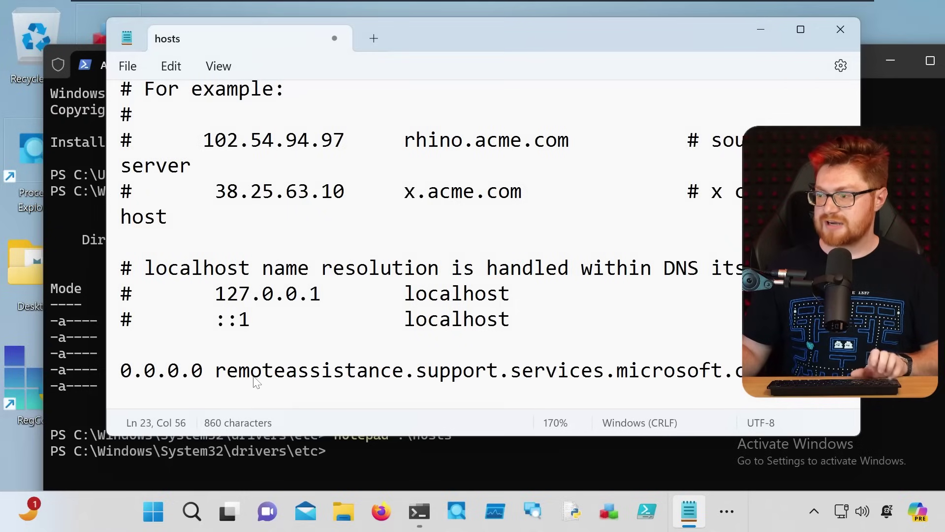
Step: Save the hosts file, close Notepad, and minimize the terminal to the desktop
key("ctrl+s")
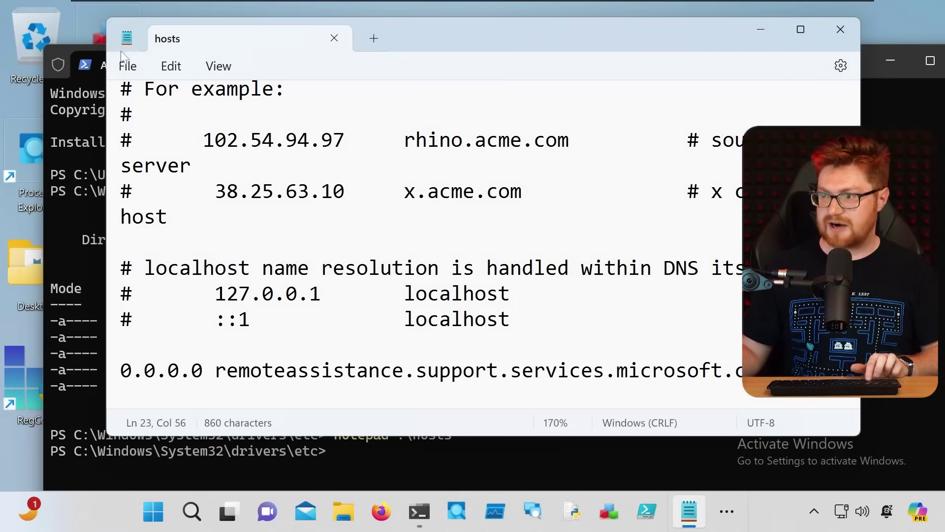
left_click(124, 63)
left_click(140, 182)
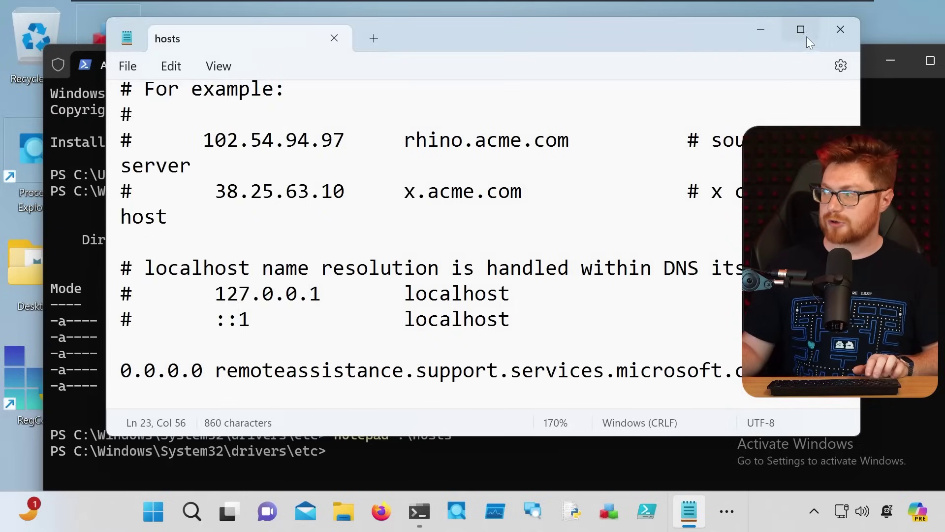
left_click(852, 36)
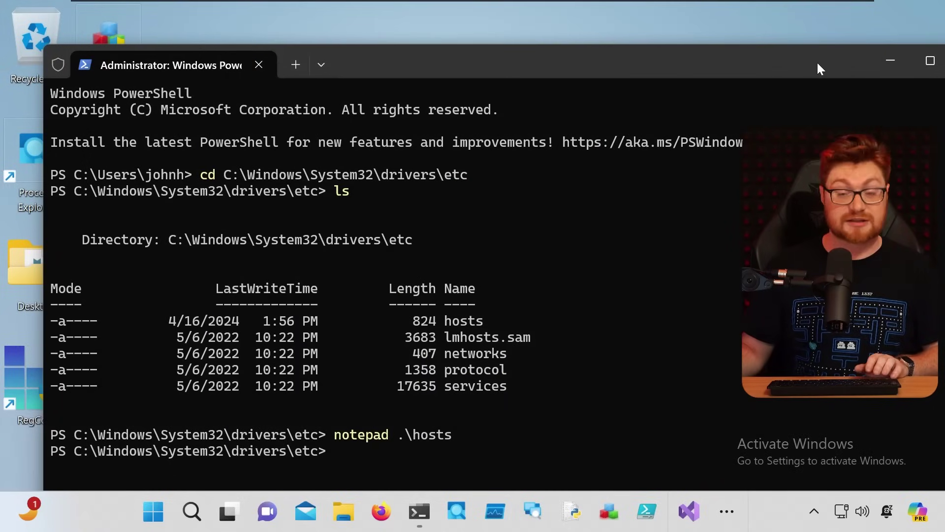
left_click(881, 60)
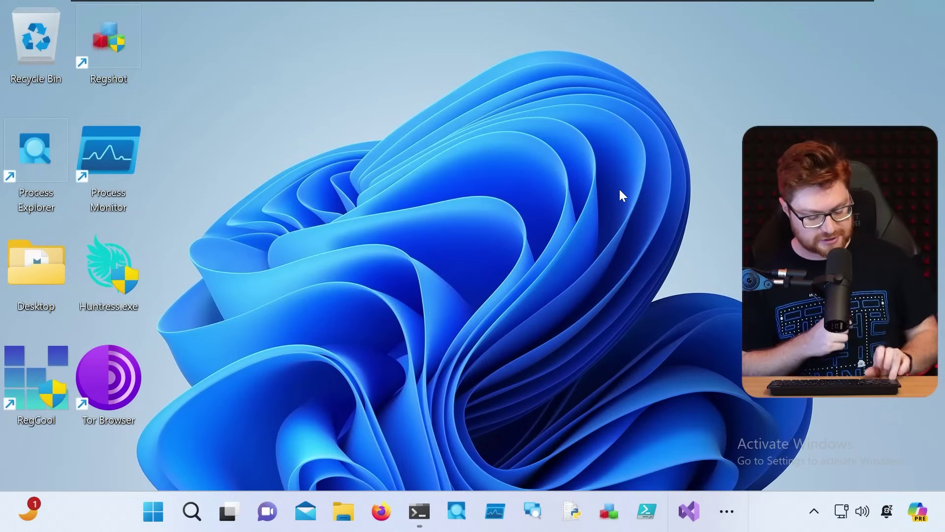
key("ctrl+super+q")
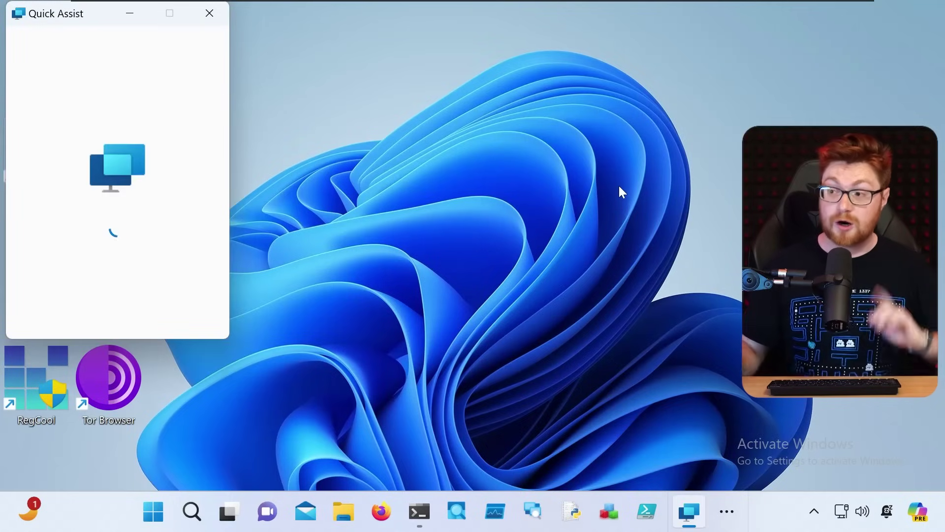
left_click_drag(83, 15, 254, 39)
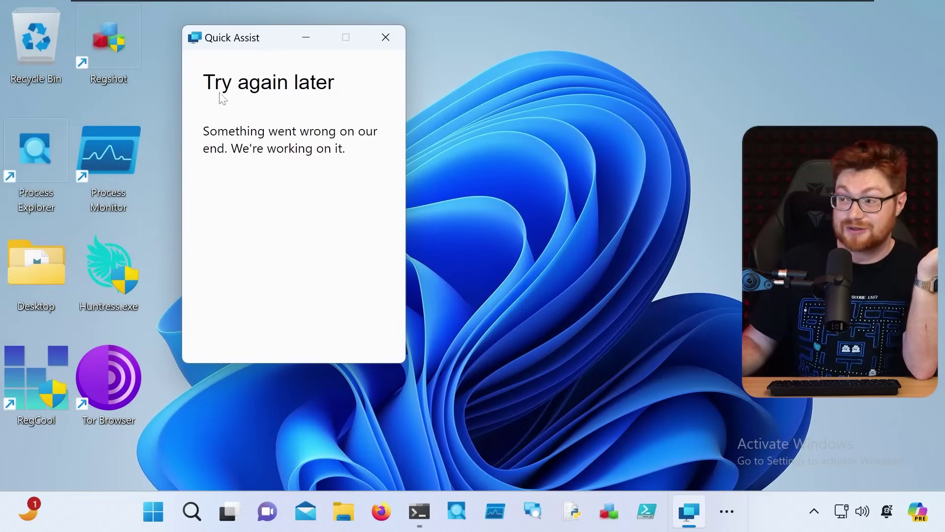
left_click_drag(203, 82, 347, 89)
left_click(301, 116)
left_click_drag(203, 131, 334, 149)
left_click(360, 146)
left_click(385, 37)
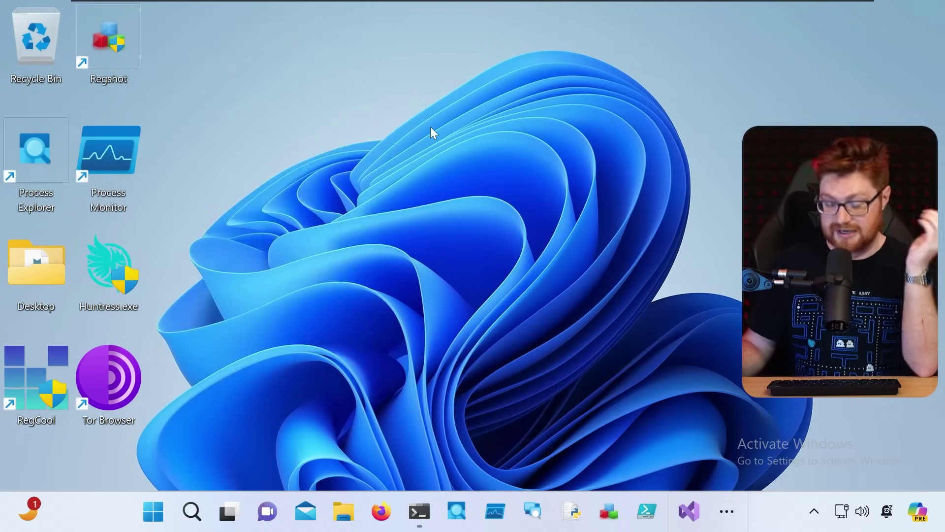
key("ctrl+super+q")
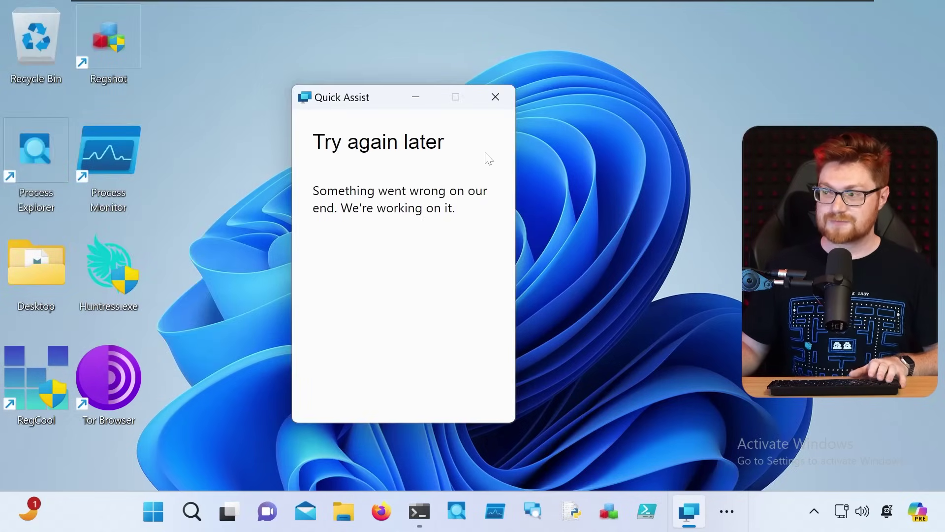
left_click(495, 97)
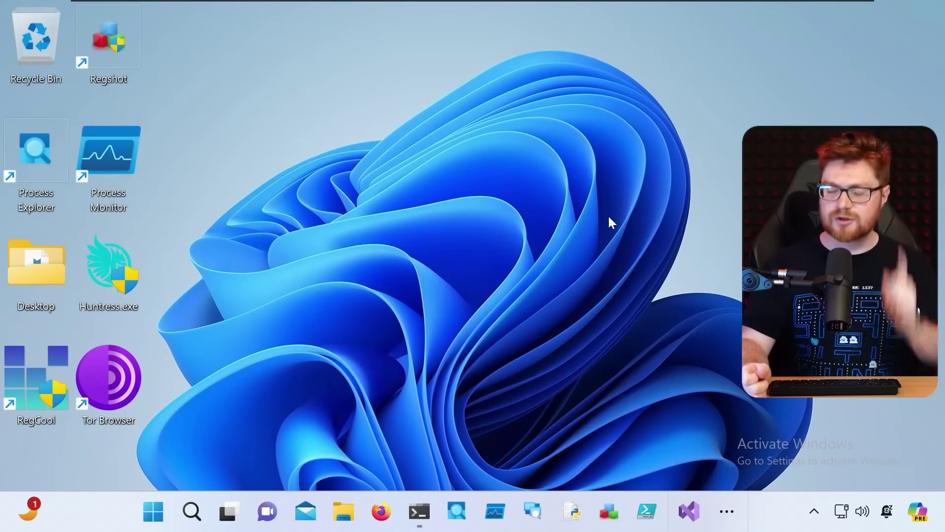
Step: Reopen hosts in Notepad, delete the final remoteassistance blocking line, and close Notepad
left_click(419, 511)
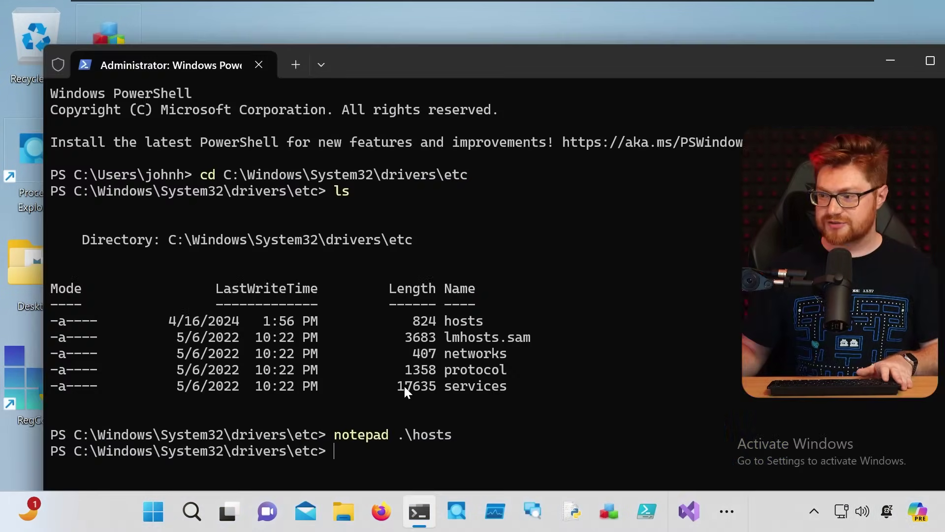
key("Up")
key("Return")
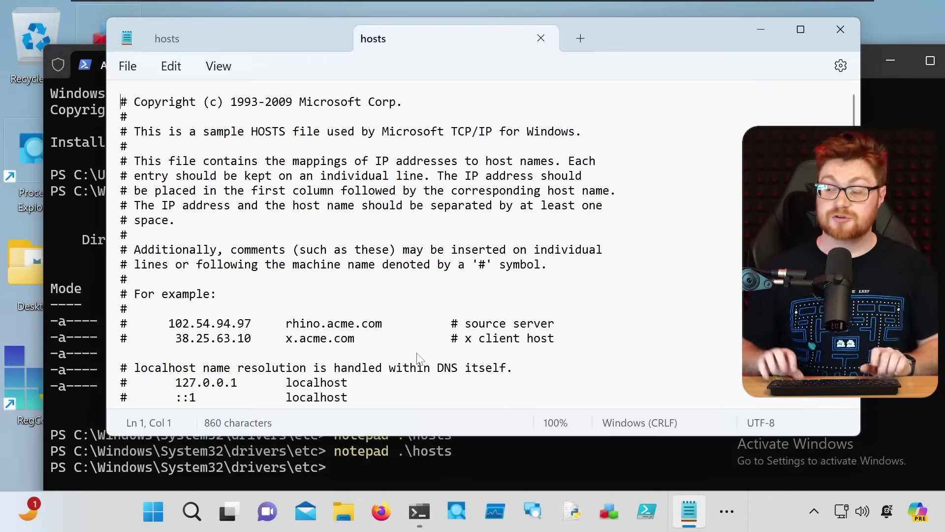
key("ctrl+End")
key("shift+Up")
key("Delete")
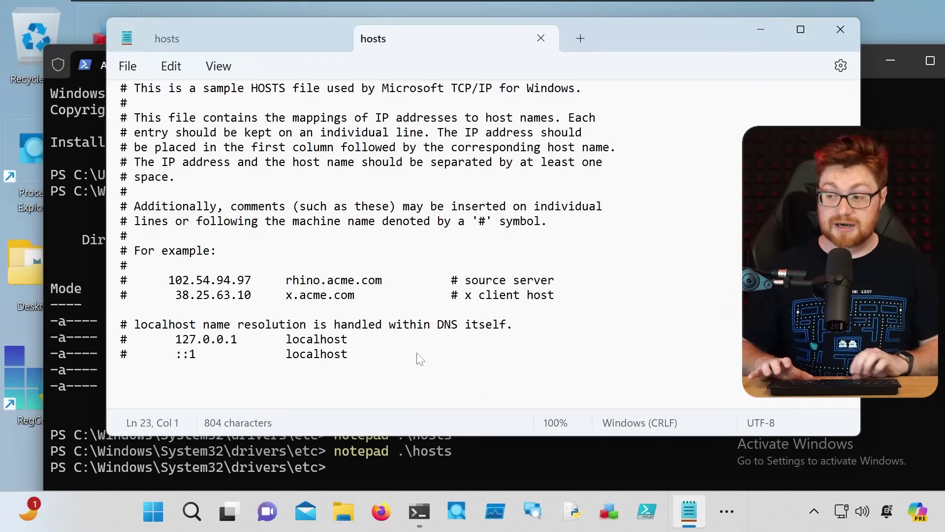
key("alt+space")
key("c")
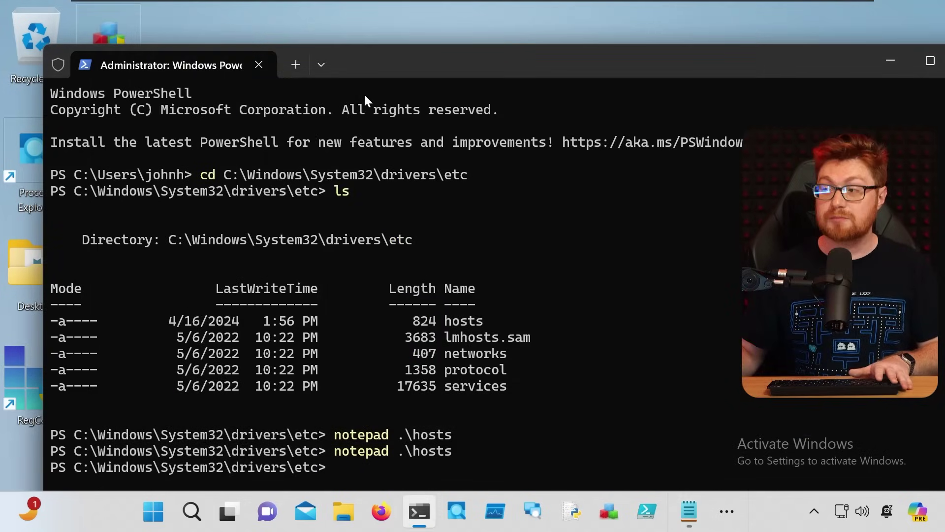
Step: Relaunch Quick Assist to confirm it reaches the Get help screen, then close it
double_click(382, 72)
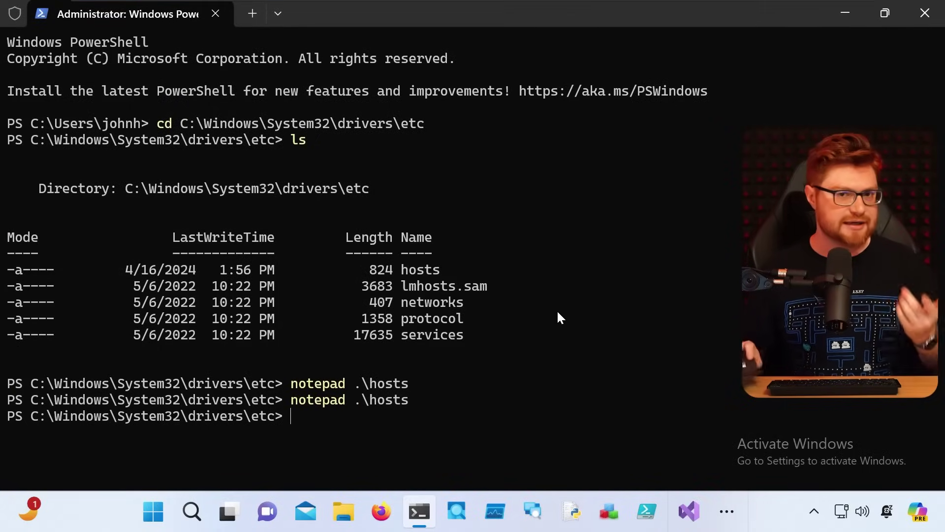
key("ctrl+super+q")
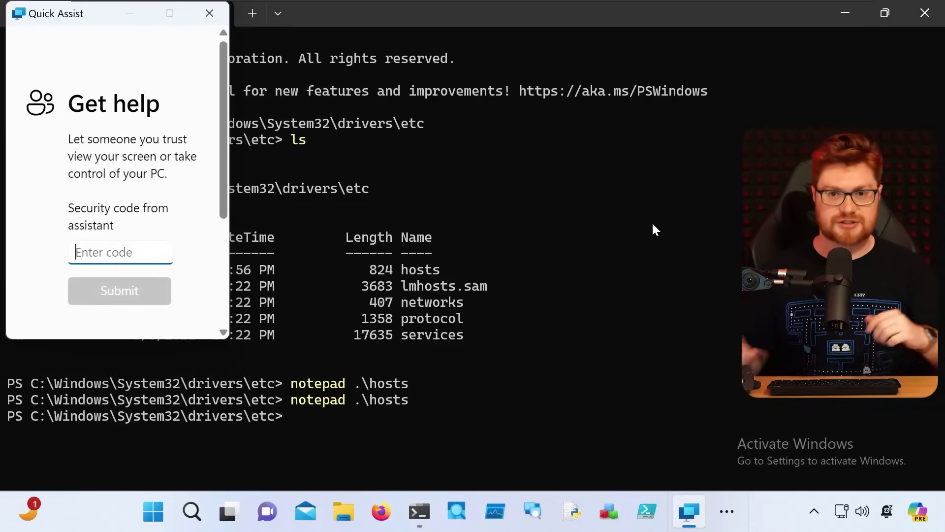
left_click_drag(79, 19, 145, 68)
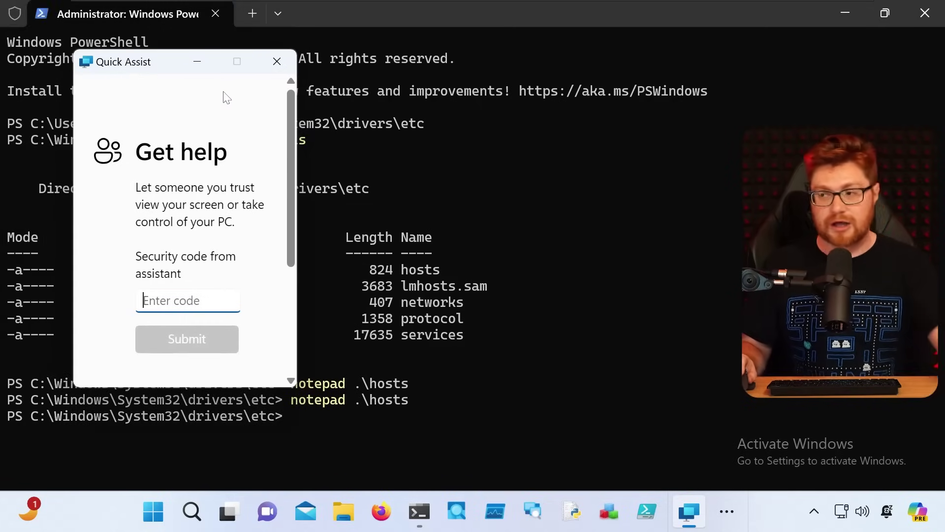
left_click(270, 55)
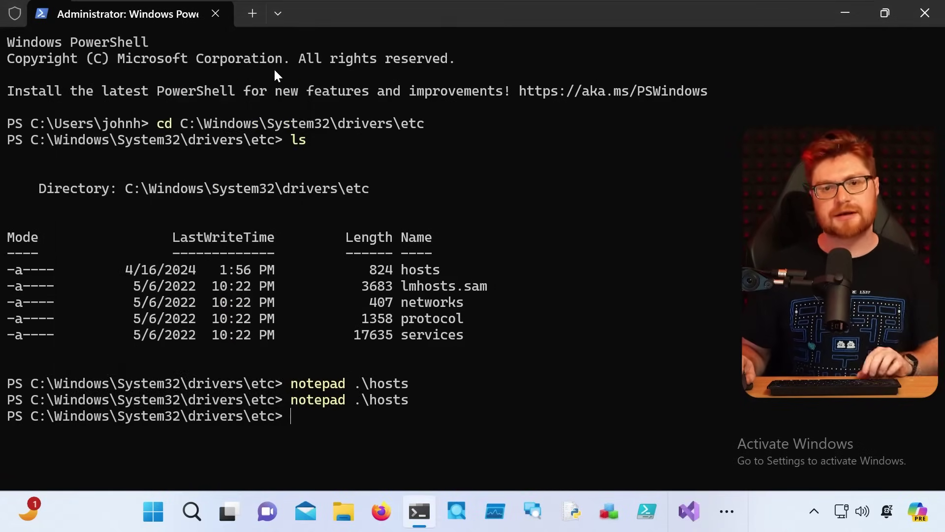
Step: Copy the Get-AppxPackage -Name MicrosoftCorporationII.QuickAssist | Remove-AppxPackage -AllUsers command and review the Settings steps
scroll(736, 285, "down", 5)
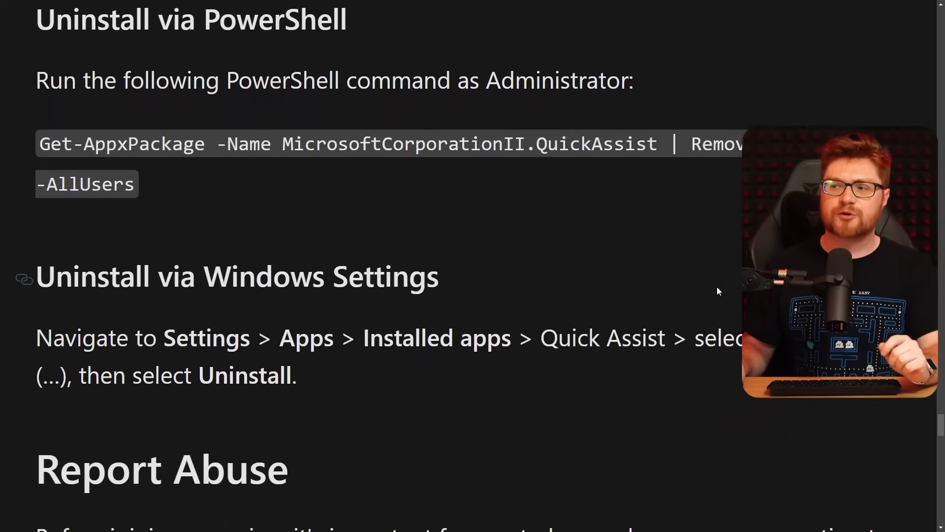
left_click_drag(42, 144, 768, 143)
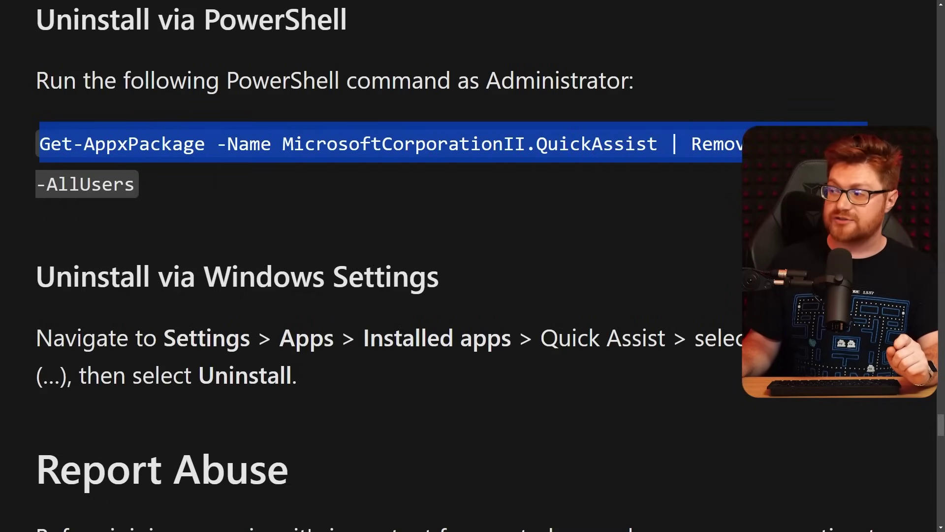
scroll(769, 143, "down", 1)
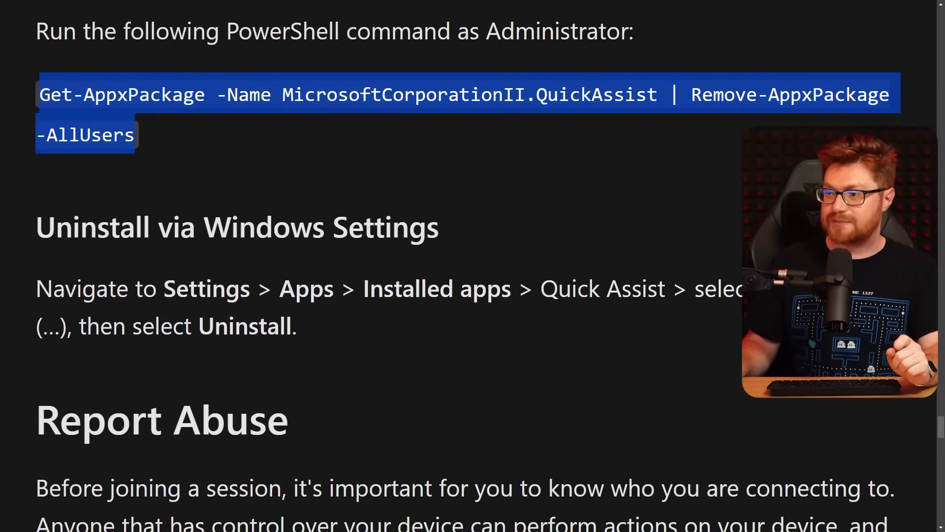
right_click(87, 136)
left_click(129, 146)
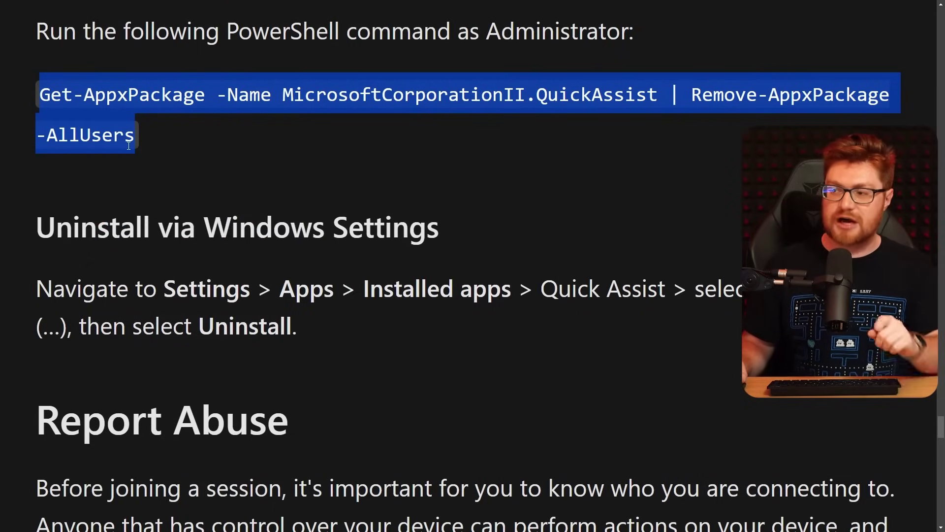
left_click(72, 228)
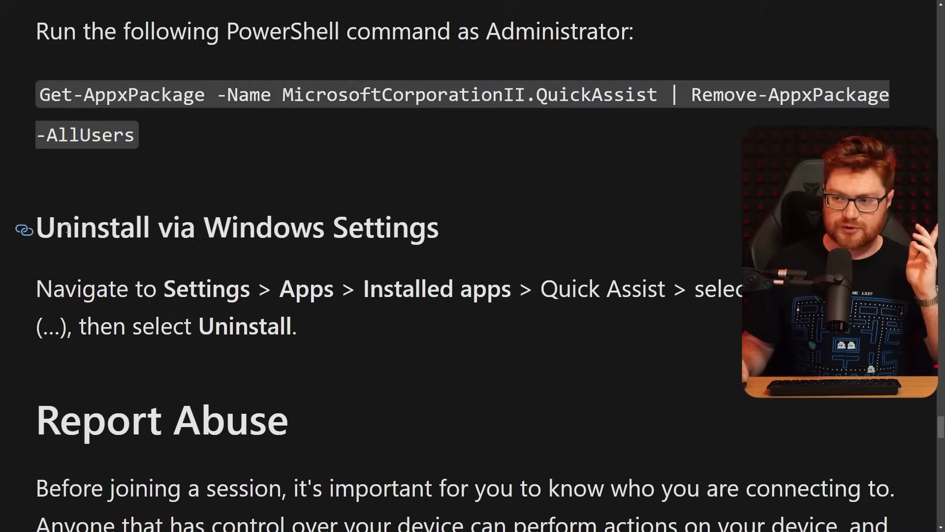
left_click_drag(72, 228, 470, 330)
left_click(470, 330)
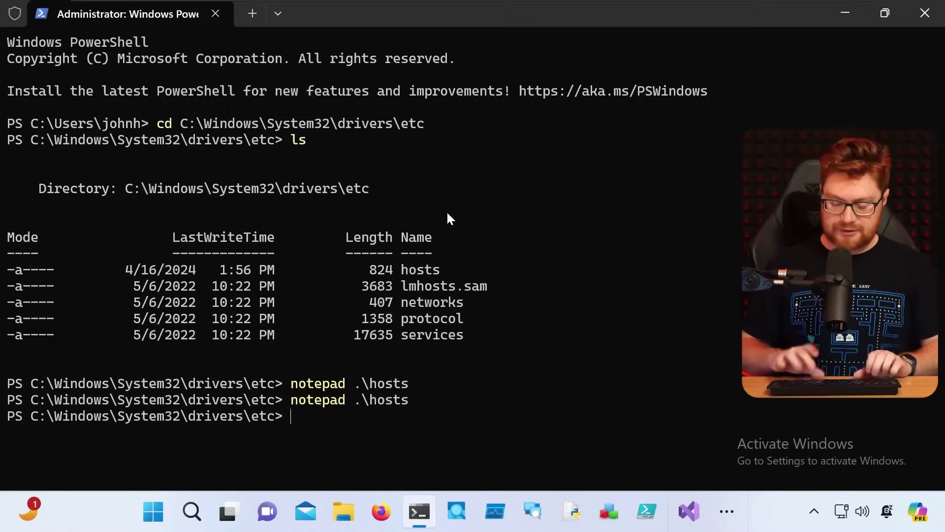
Step: Run the pasted Remove-AppxPackage -AllUsers command in a cleared terminal, then retry the Quick Assist shortcut
key("ctrl+l")
key("ctrl+v")
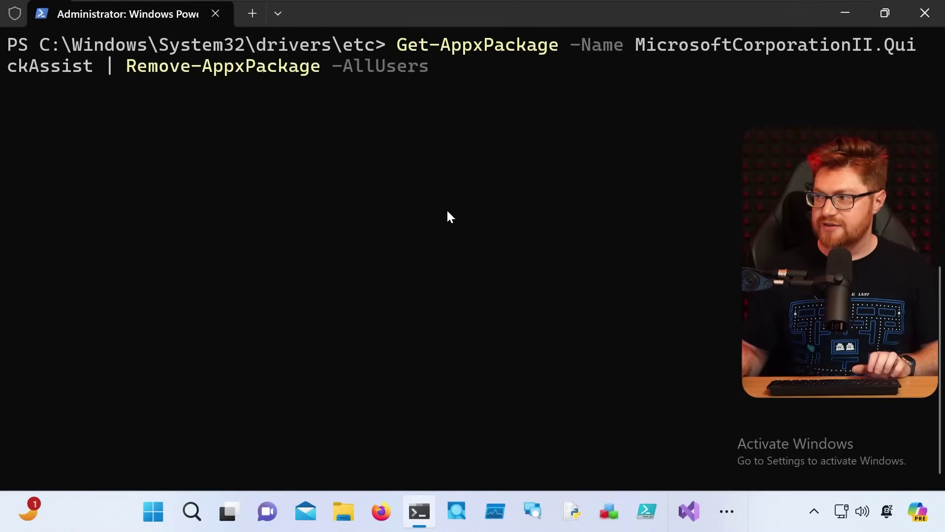
key("Return")
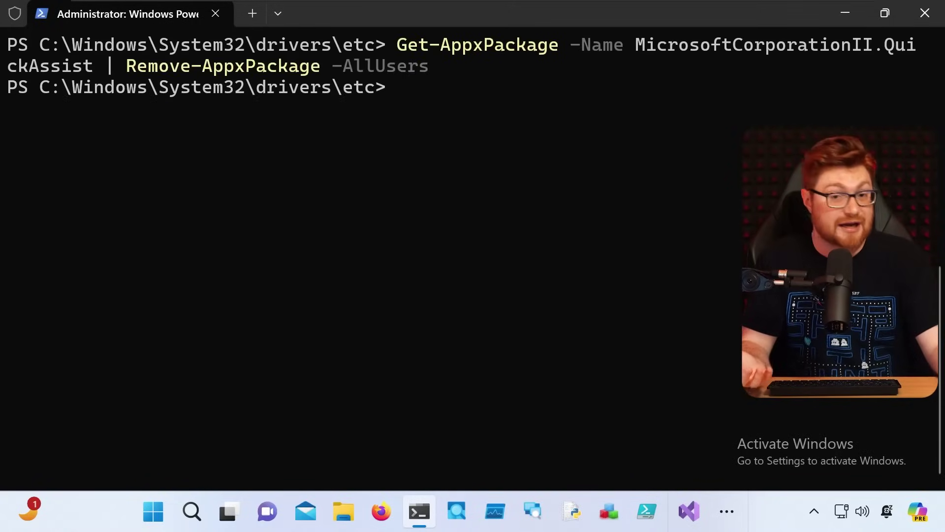
key("Return")
key("Return")
key("Return")
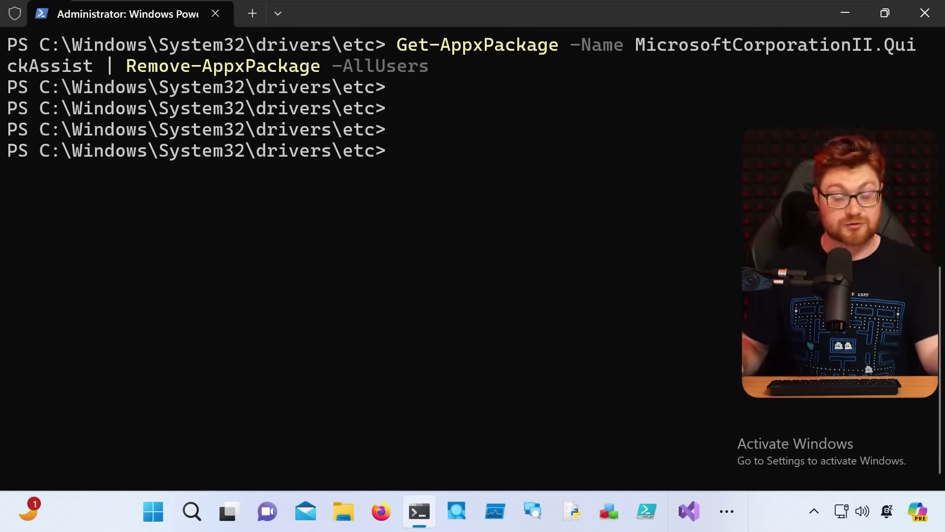
left_click_drag(374, 152, 20, 90)
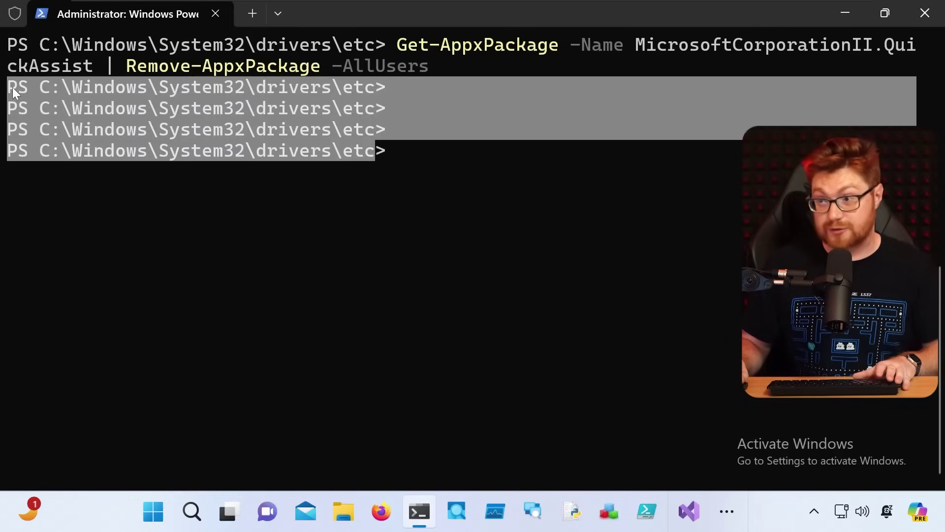
left_click(17, 89)
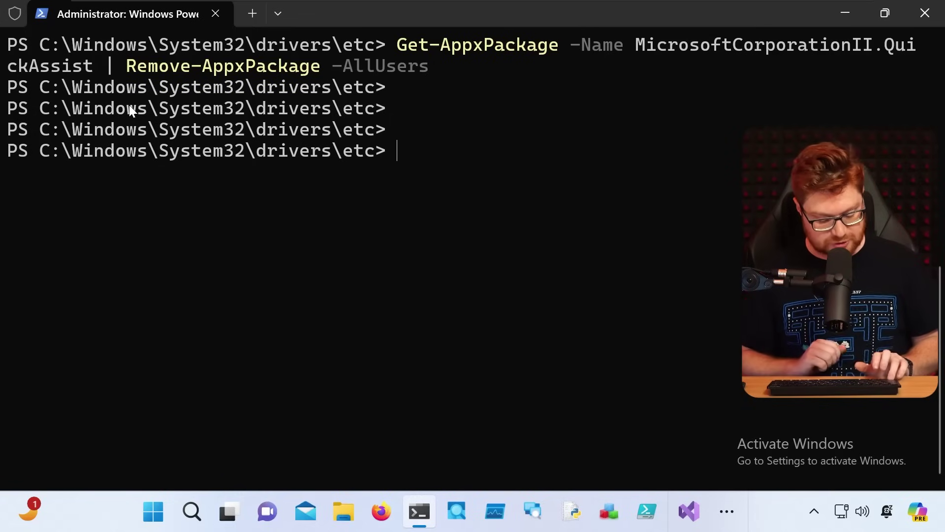
key("ctrl+super+q")
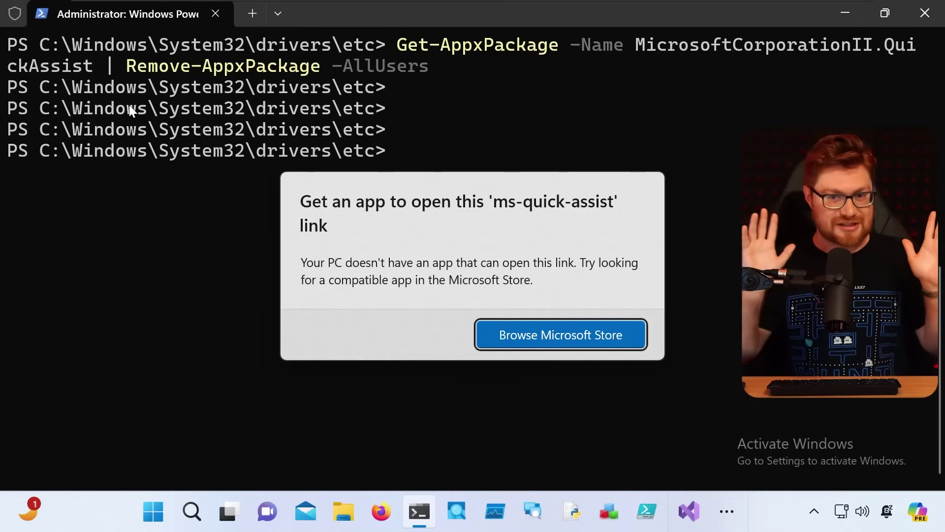
Step: Search Start for 'quickassist' to show Quick Assist no longer appears
key("Escape")
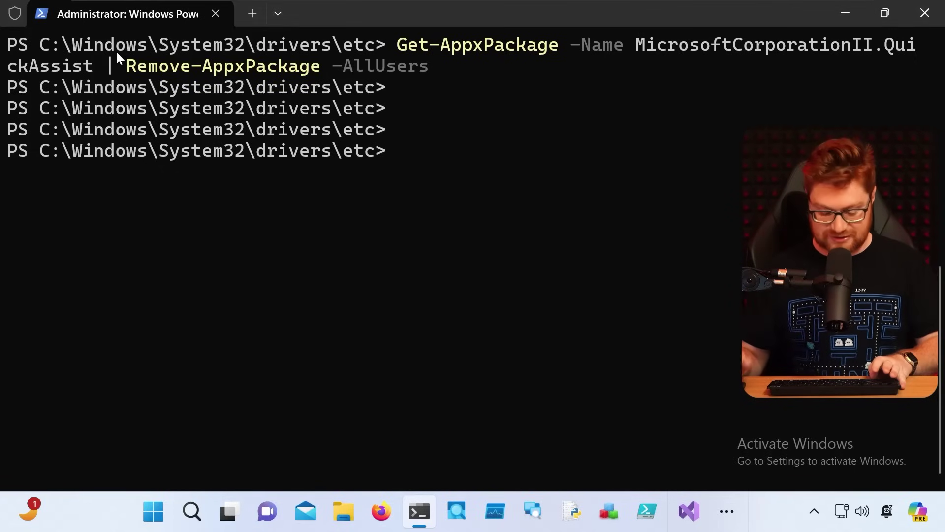
key("super")
type("quick")
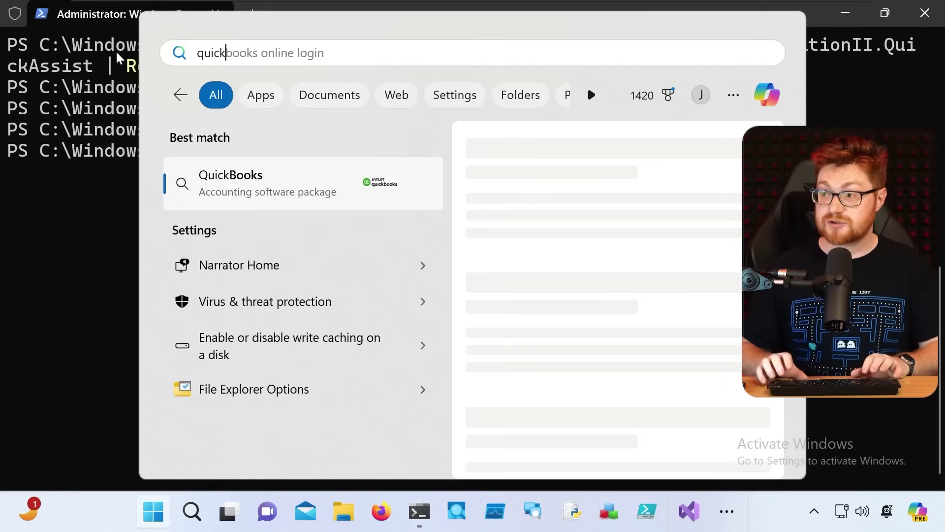
type("assist")
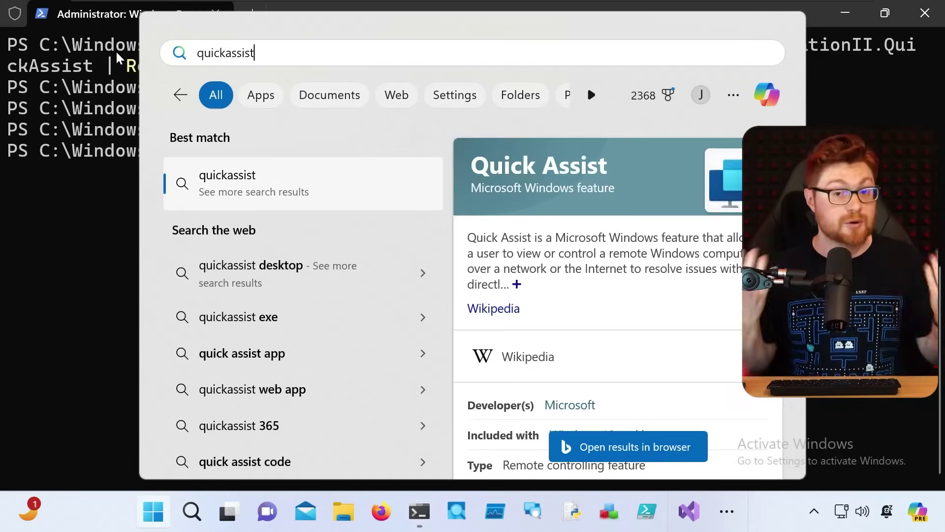
key("Escape")
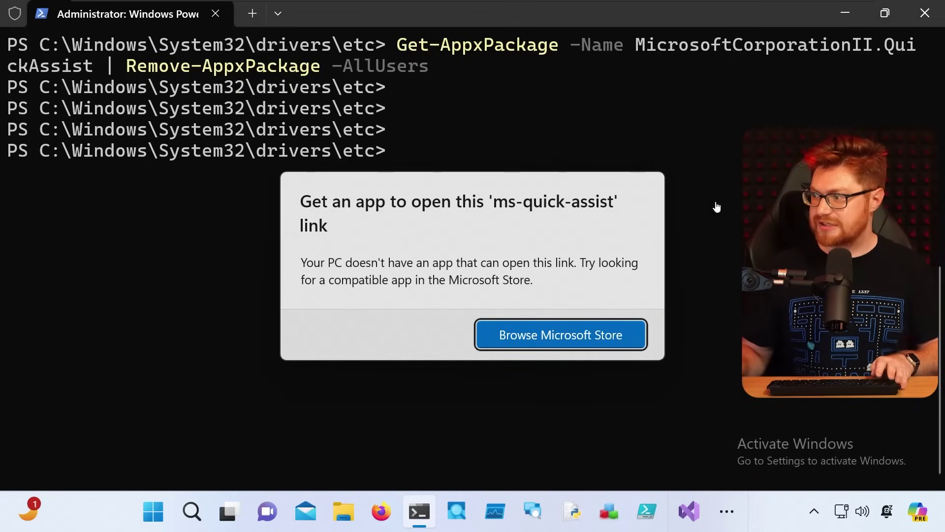
Step: Run ms-quick-assist:// from the Run dialog to show no app can open it
key("Escape")
key("super+r")
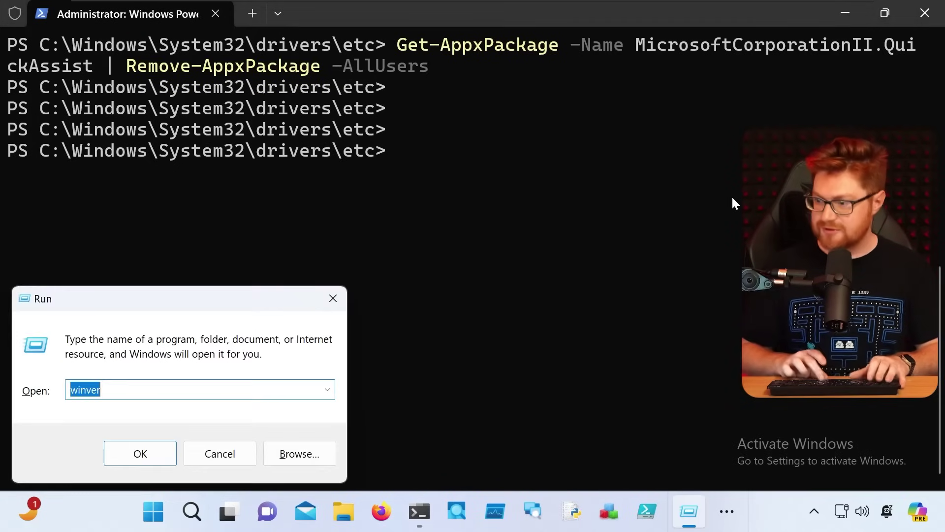
type("ms-quick-assist://")
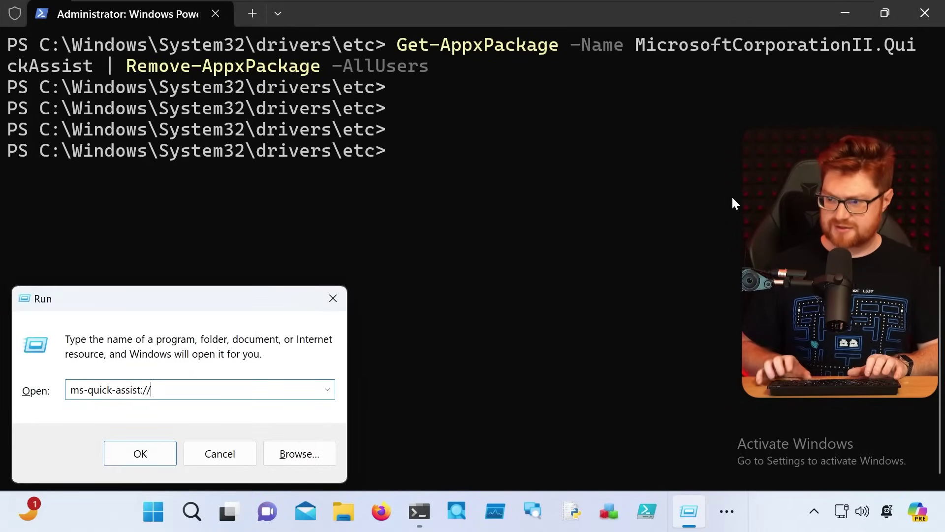
key("Return")
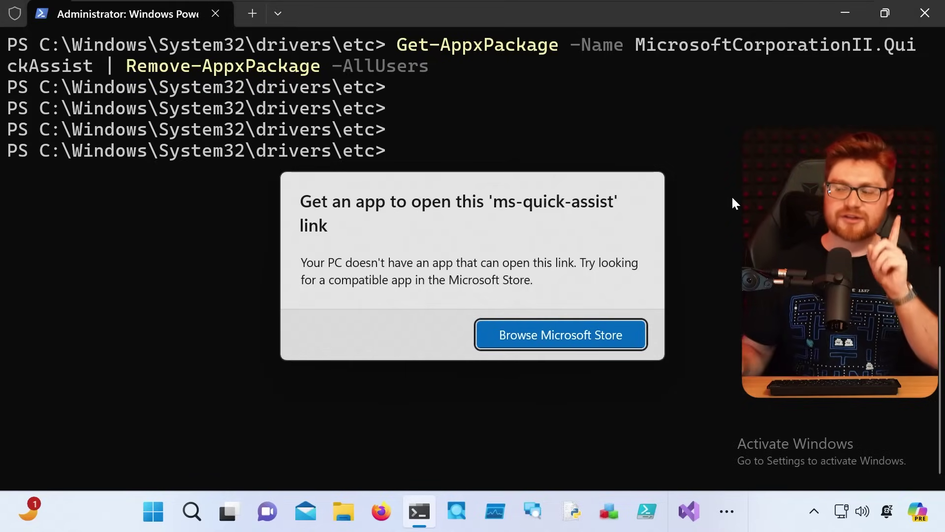
Step: Reinstall Quick Assist from its Microsoft Store page with Get, then launch it into view
left_click(579, 324)
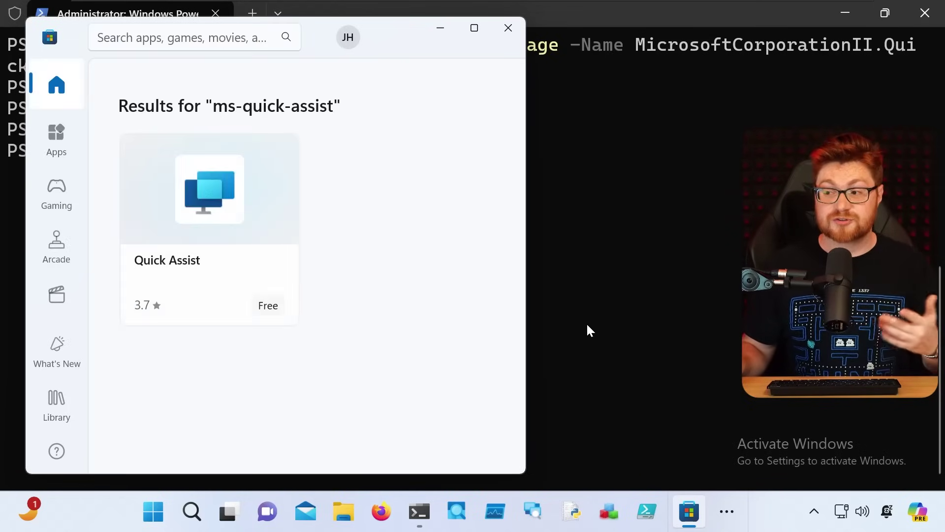
left_click(249, 271)
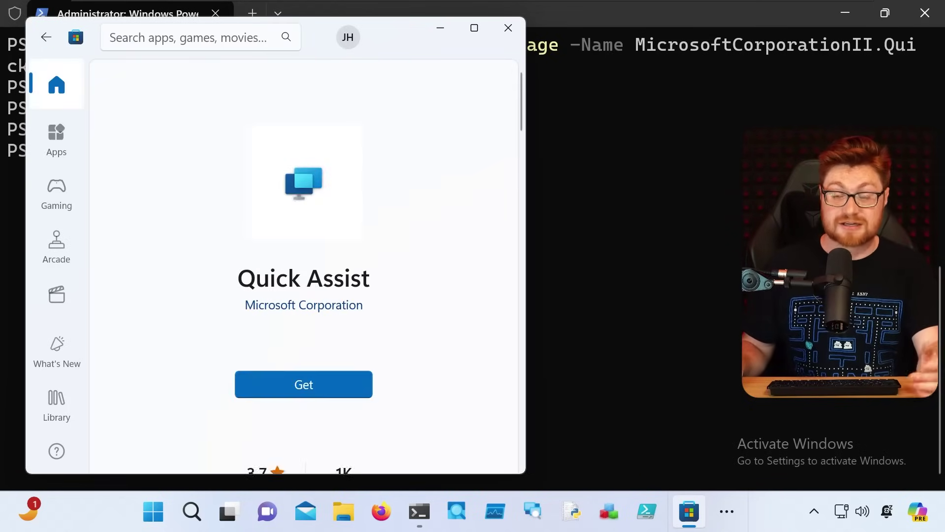
left_click(301, 381)
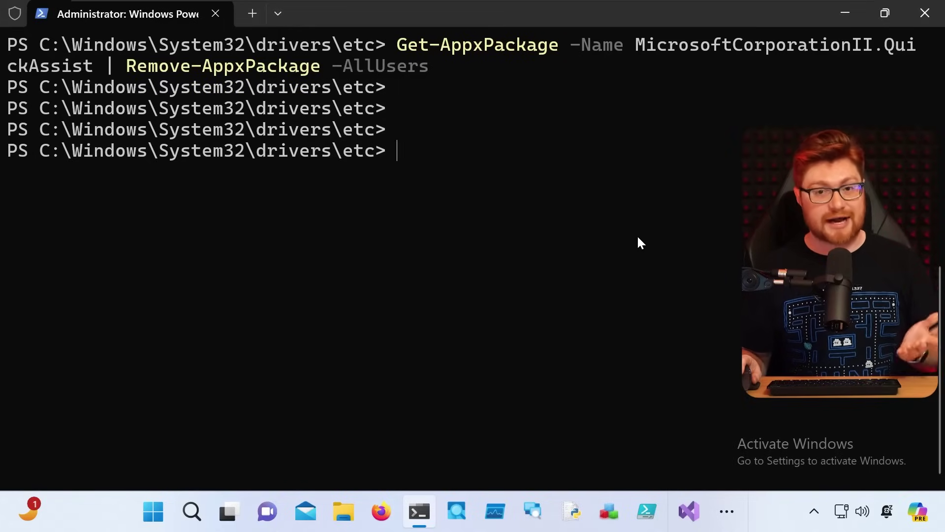
key("ctrl+super+q")
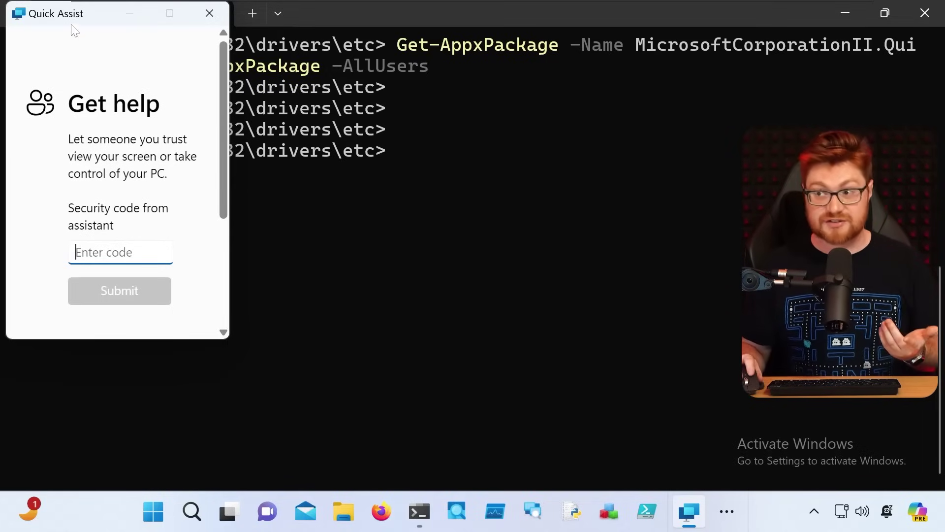
left_click_drag(74, 26, 228, 98)
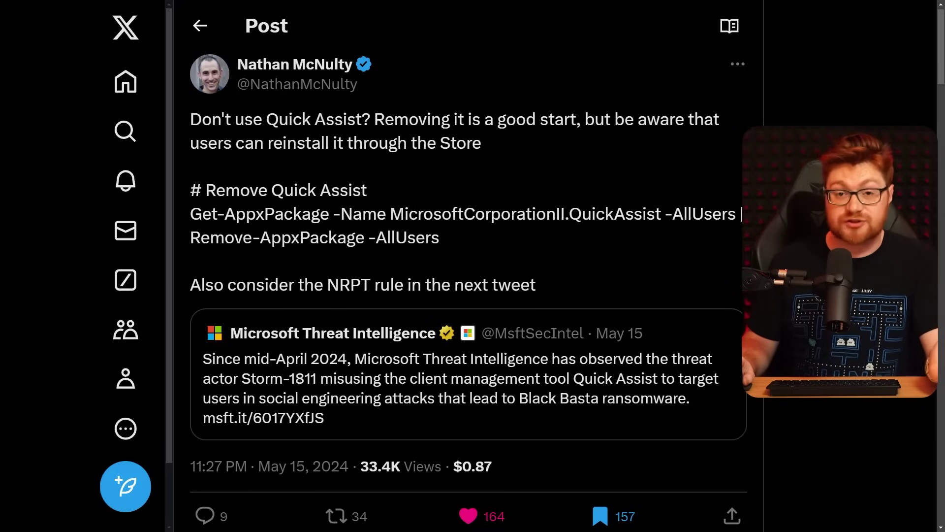
Step: Scroll the X post down to the reply with the Add-DnsClientNrptRule command and highlight it
scroll(468, 266, "down", 6)
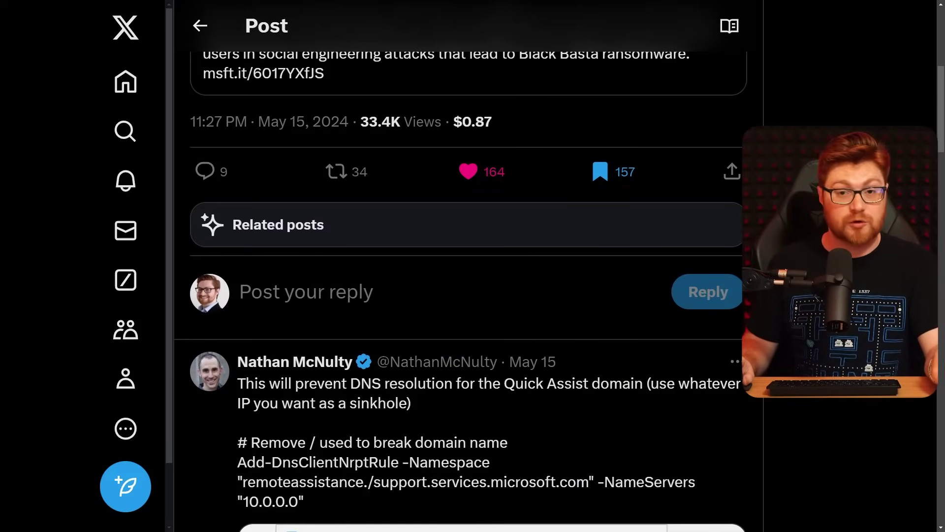
scroll(467, 266, "down", 3)
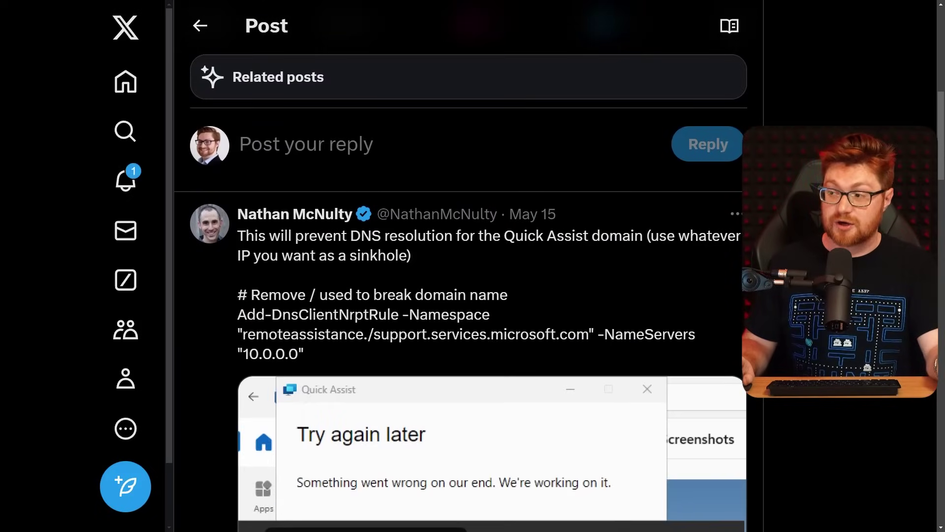
scroll(468, 266, "down", 2)
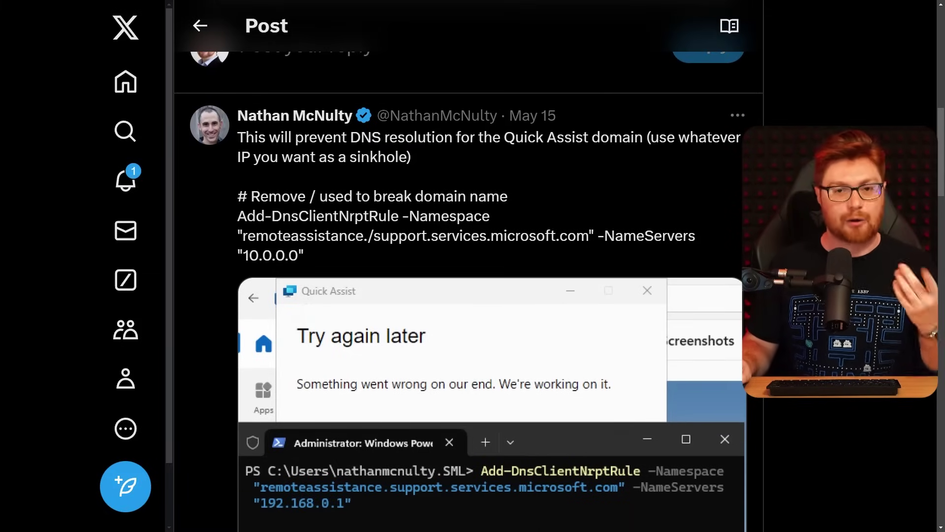
left_click_drag(206, 220, 399, 221)
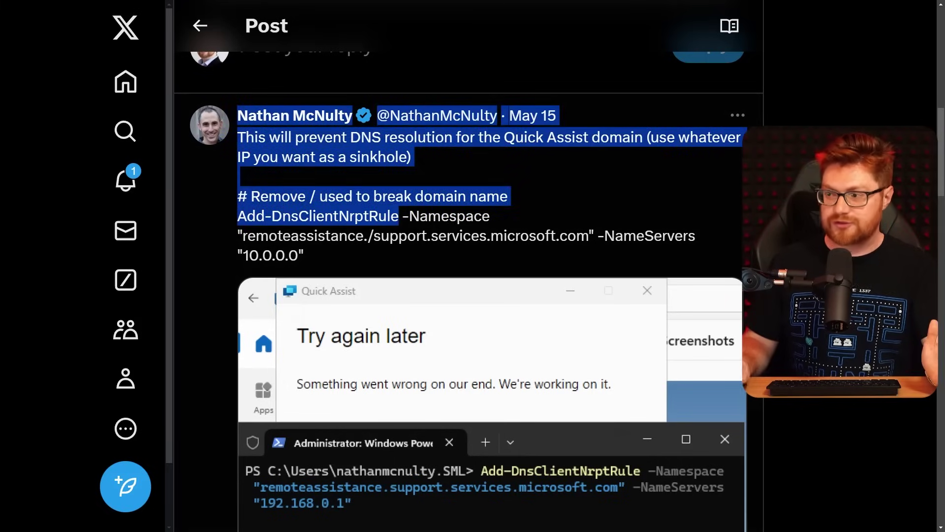
left_click(400, 220)
Step: Scroll through the replies to the note that removing Quick Assist leaves Remote Help unaffected
scroll(400, 220, "down", 1)
scroll(400, 220, "down", 5)
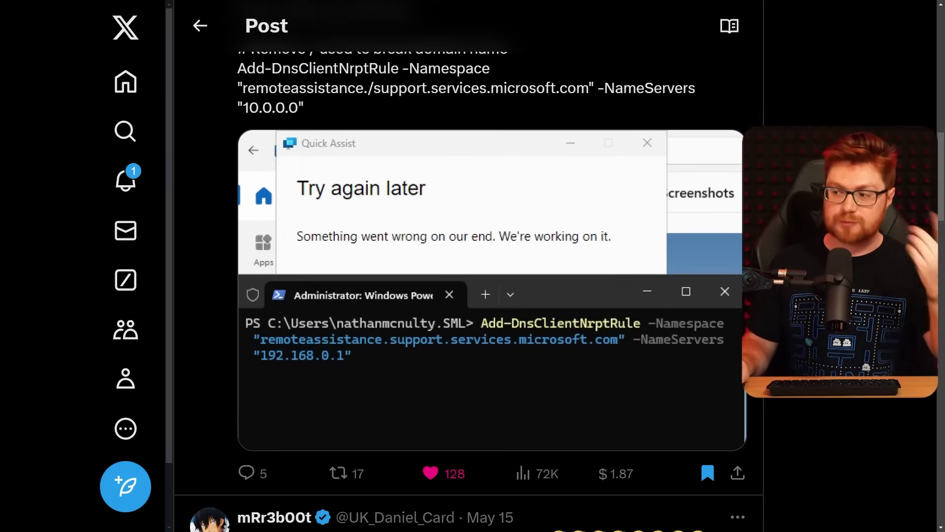
scroll(399, 220, "down", 5)
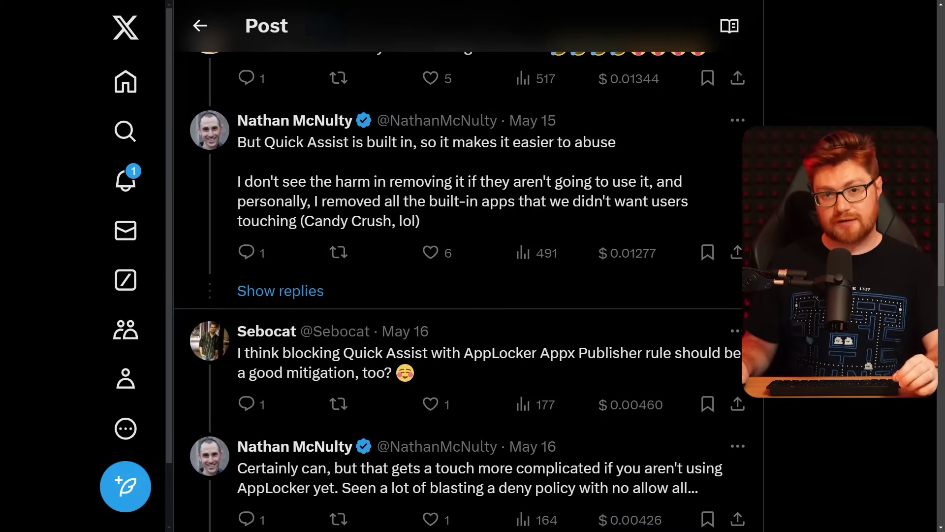
scroll(458, 291, "down", 3)
scroll(458, 290, "down", 3)
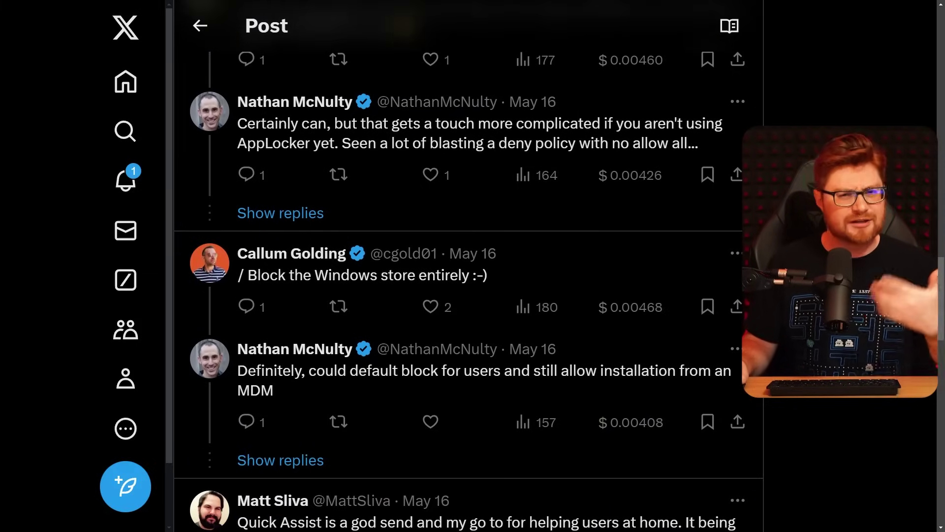
scroll(458, 290, "down", 6)
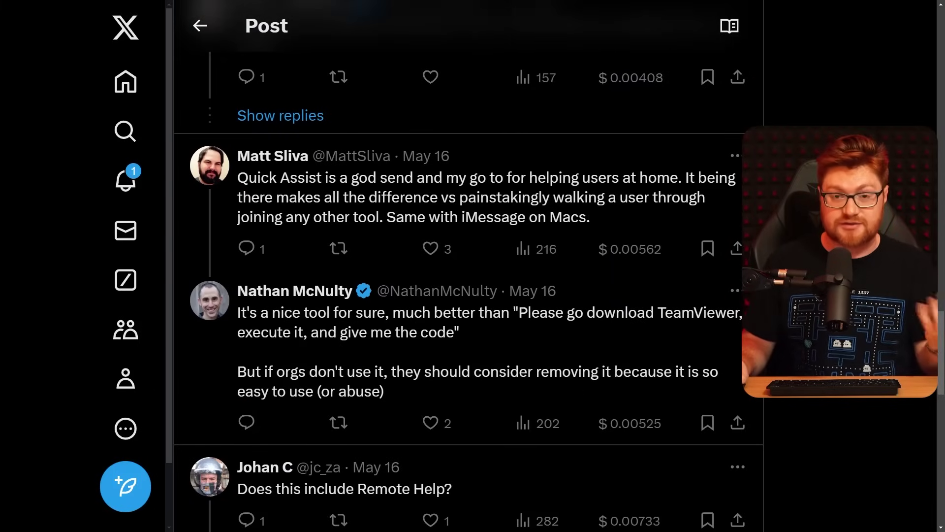
scroll(468, 290, "down", 3)
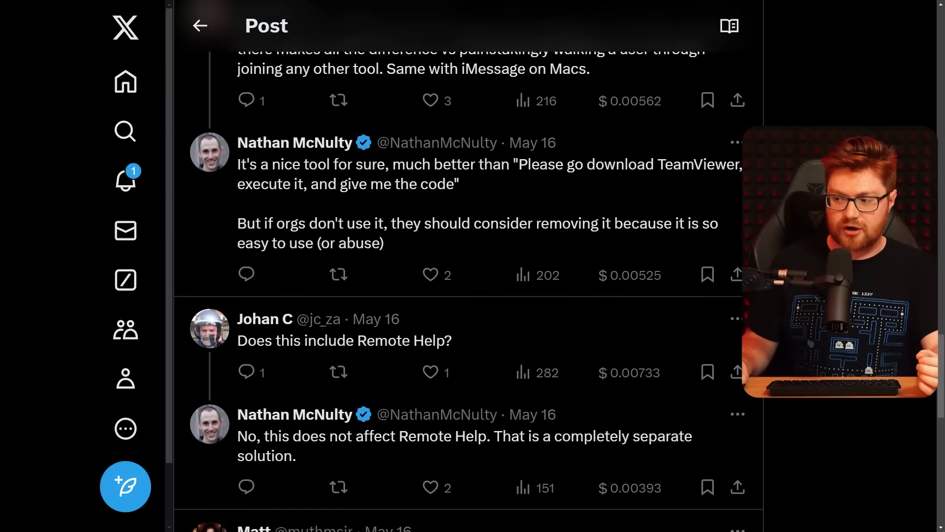
scroll(468, 290, "down", 5)
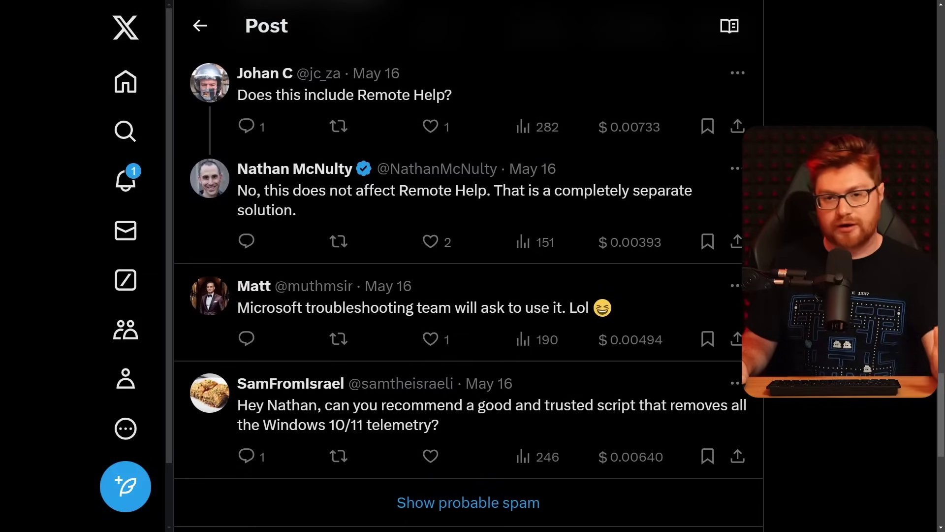